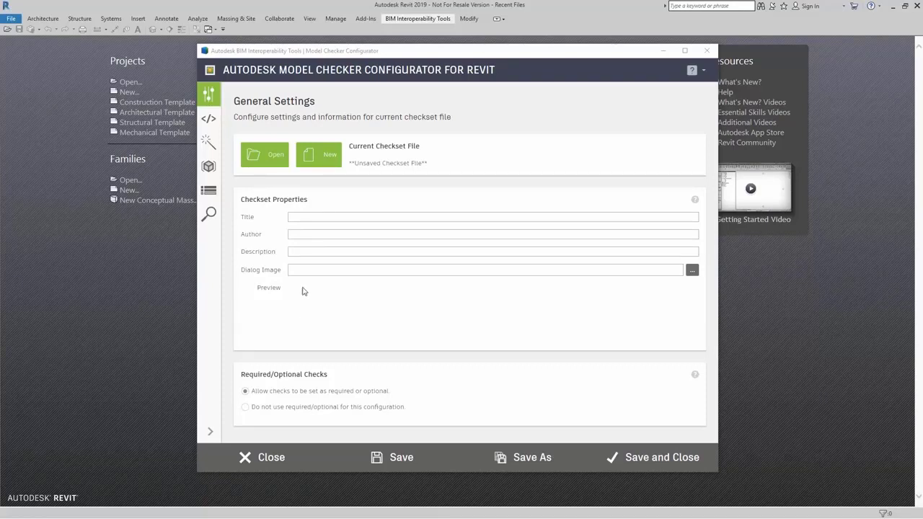
Set the checkset title to "Model Checker Test"
{"action": "left_click", "coordinate": [314, 216]}
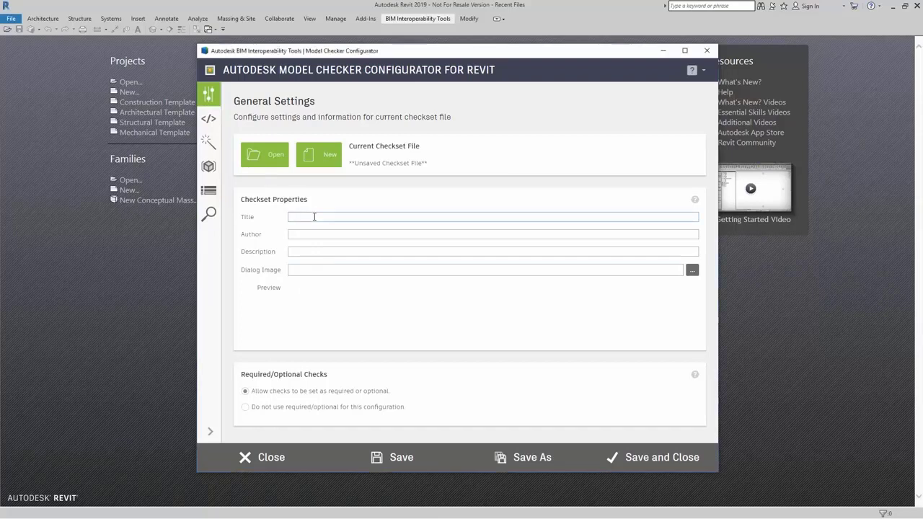
{"action": "type", "text": "Model Checker Test"}
Create an advanced check named "Generic Models" with description "Check for any elements in the category 'Generic Models'" and failure message "Generic Models are placed"
{"action": "left_click", "coordinate": [218, 121]}
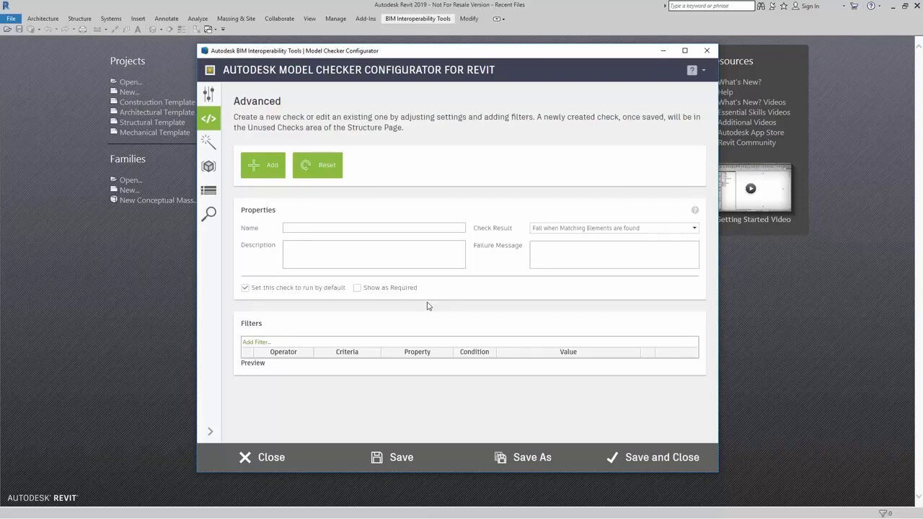
{"action": "left_click", "coordinate": [429, 228]}
{"action": "type", "text": "Generic Models"}
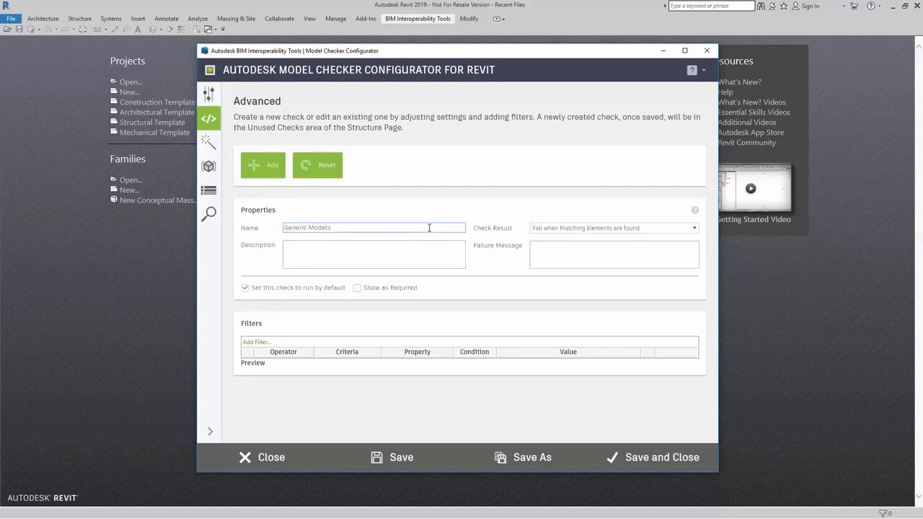
{"action": "left_click", "coordinate": [428, 251]}
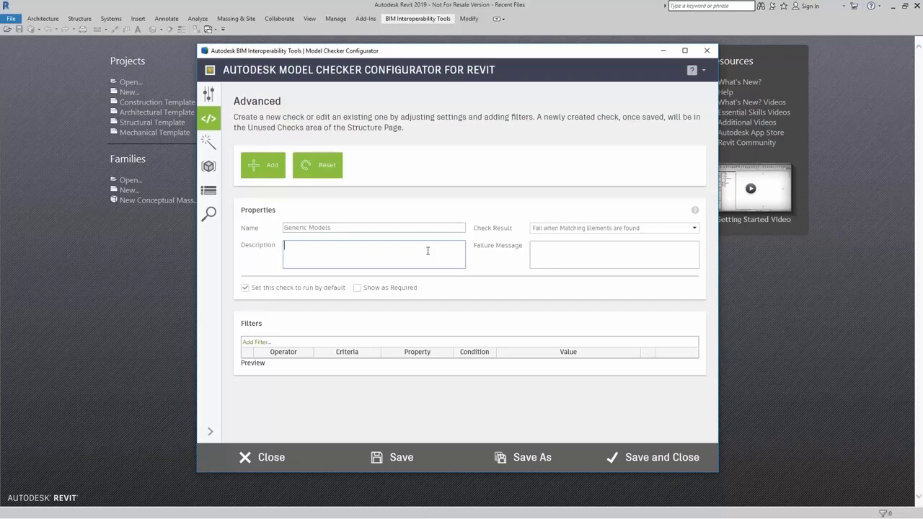
{"action": "type", "text": "Check for any elements in the category 'Gene"}
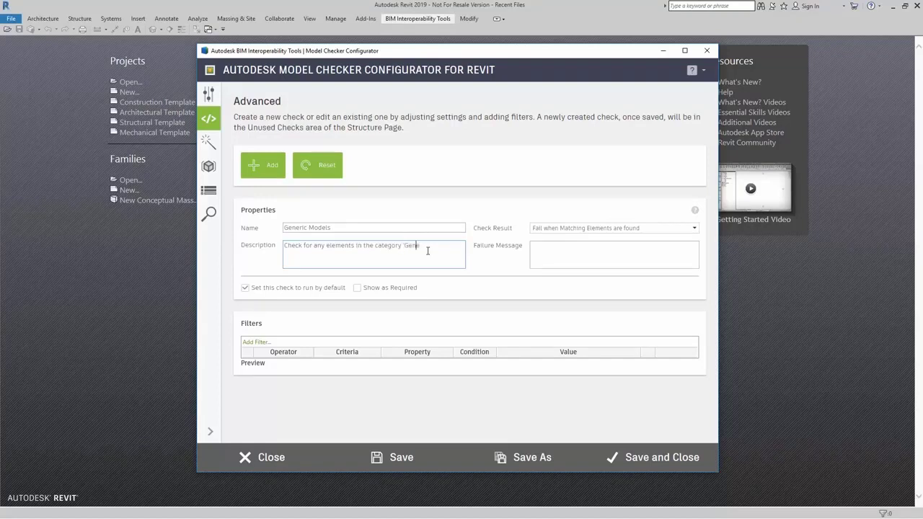
{"action": "type", "text": "ric Models'Generic M"}
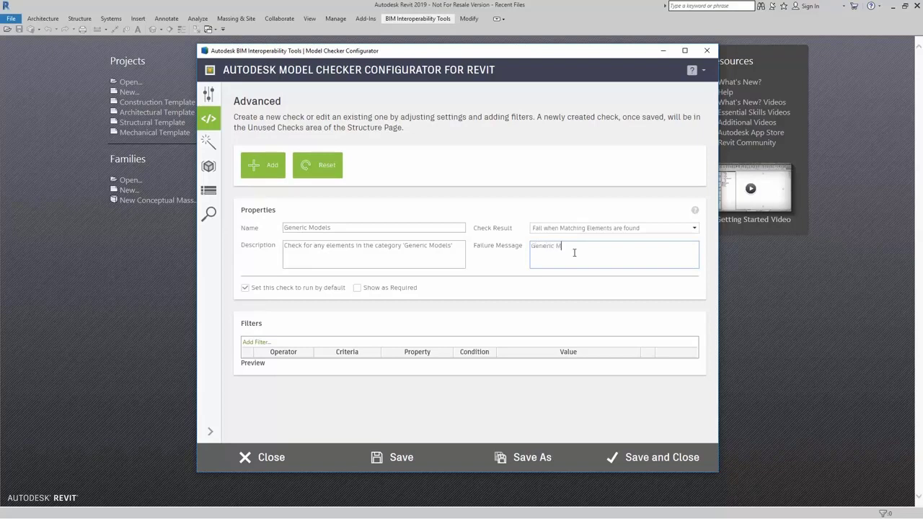
{"action": "type", "text": "odels are placed"}
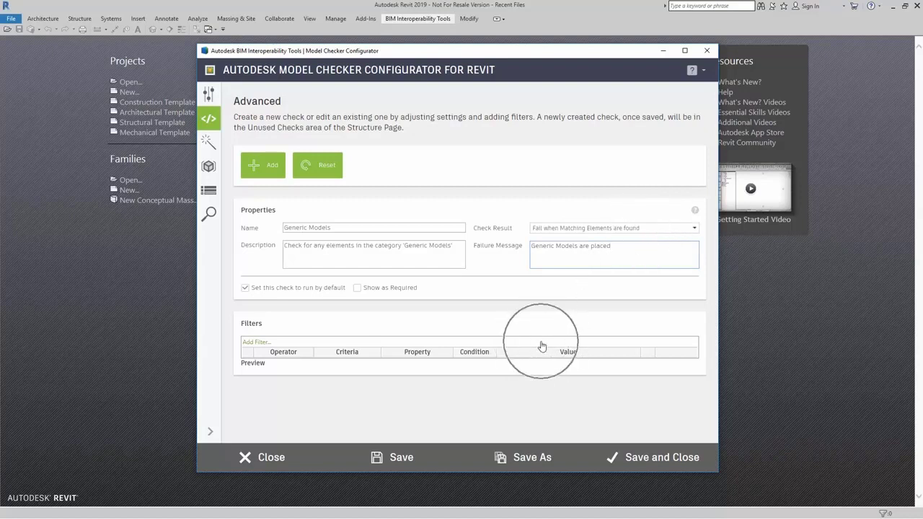
Set the check result to "Fail when Matching Elements are found" and show the check as required
{"action": "left_click", "coordinate": [652, 229]}
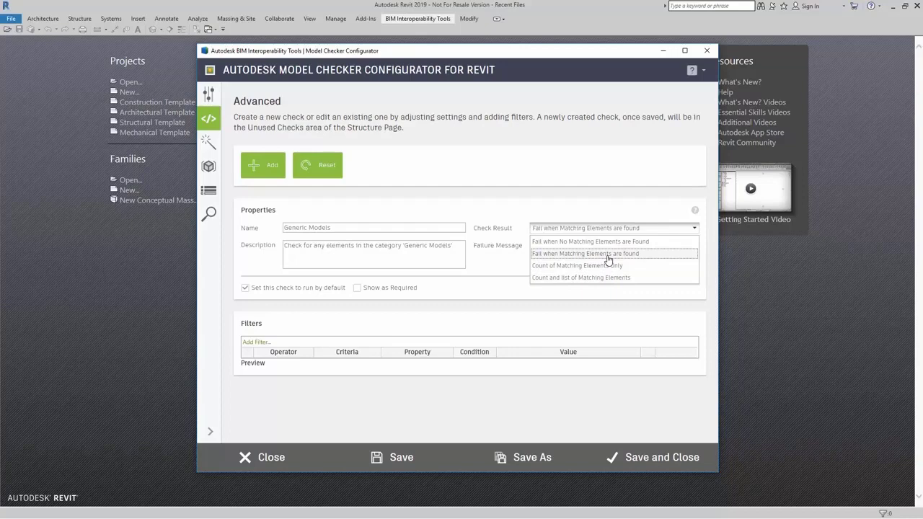
{"action": "left_click", "coordinate": [608, 256]}
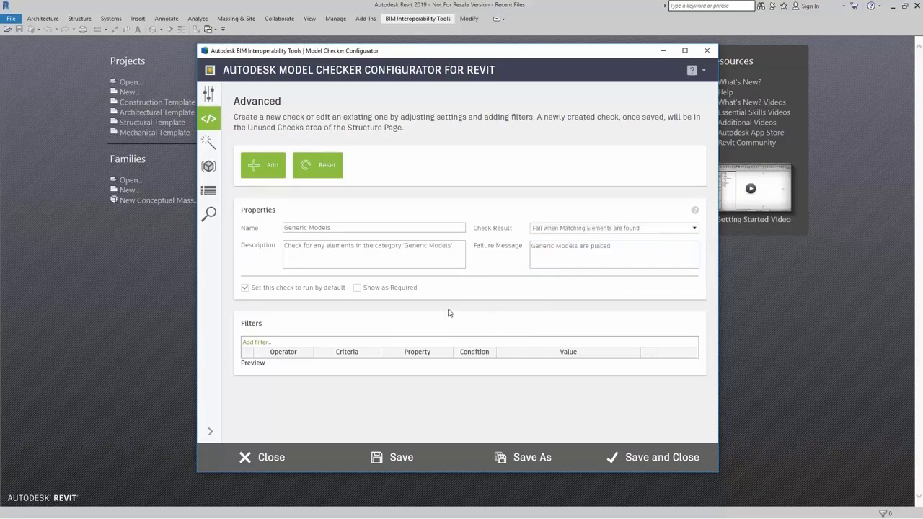
{"action": "left_click", "coordinate": [281, 290]}
{"action": "left_click", "coordinate": [374, 294]}
Add a first filter row to the Generic Models check, using the Category criteria
{"action": "left_click", "coordinate": [283, 342]}
{"action": "left_click", "coordinate": [259, 344]}
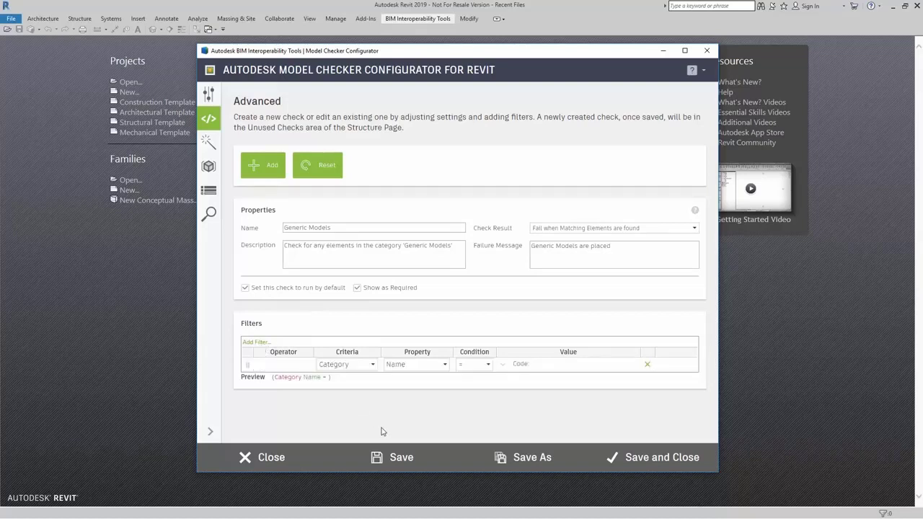
{"action": "left_click", "coordinate": [290, 367]}
{"action": "left_click", "coordinate": [358, 367]}
{"action": "left_click", "coordinate": [410, 364]}
{"action": "left_click", "coordinate": [480, 366]}
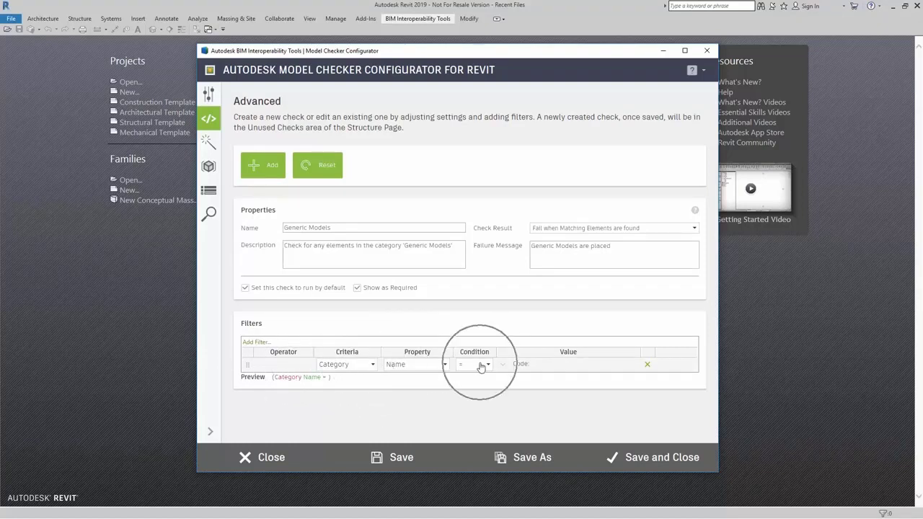
{"action": "left_click", "coordinate": [566, 367]}
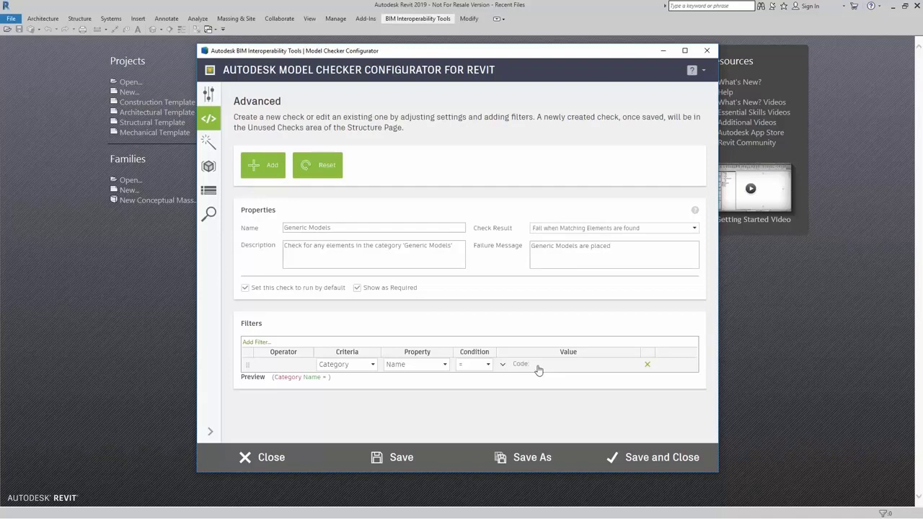
Set the Category filter's property to OST_GenericModel
{"action": "left_click", "coordinate": [447, 367]}
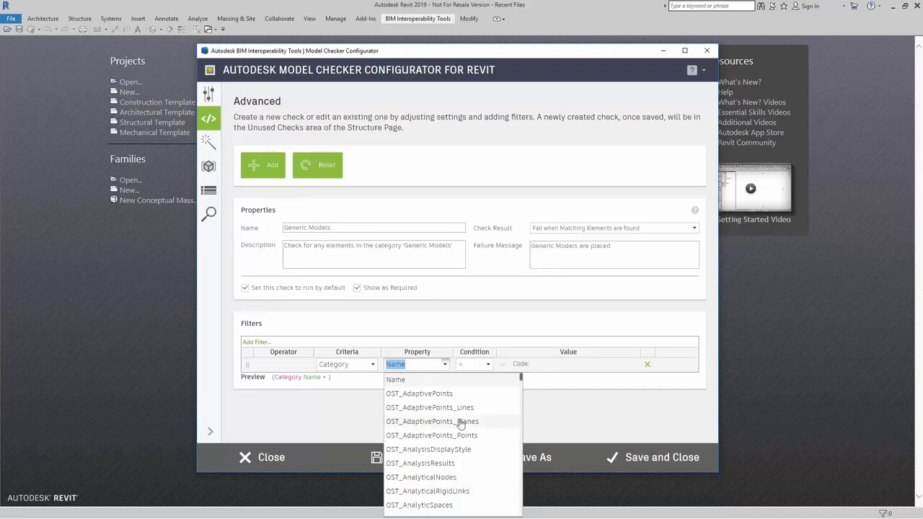
{"action": "scroll", "coordinate": [470, 409], "scroll_direction": "down", "scroll_amount": 1}
{"action": "scroll", "coordinate": [469, 408], "scroll_direction": "down", "scroll_amount": 5}
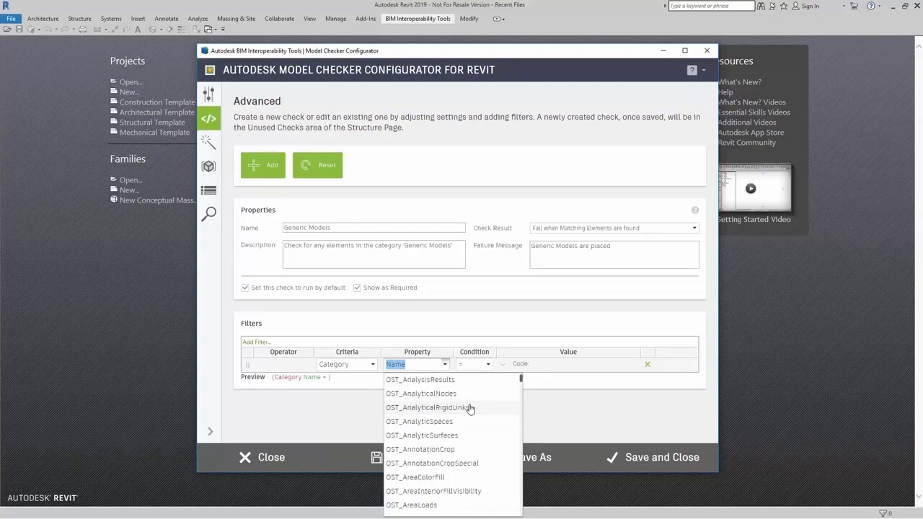
{"action": "scroll", "coordinate": [470, 408], "scroll_direction": "down", "scroll_amount": 1}
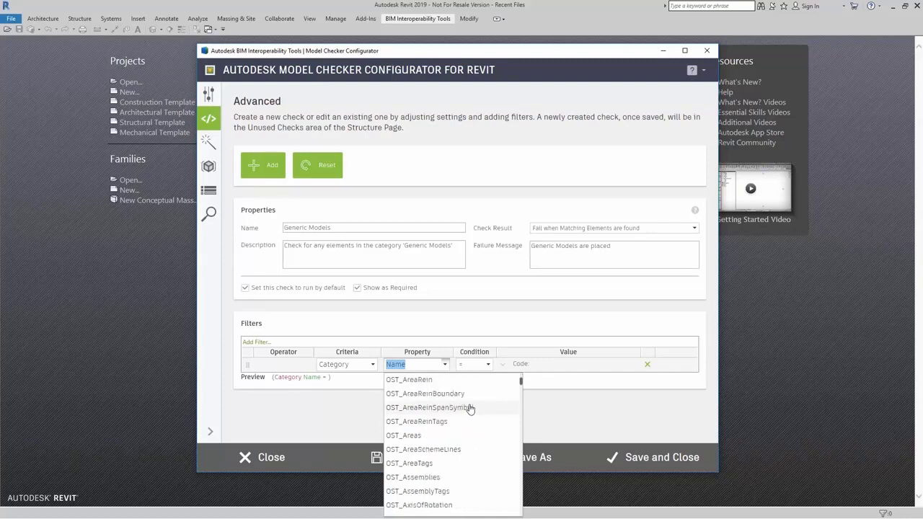
{"action": "scroll", "coordinate": [470, 409], "scroll_direction": "down", "scroll_amount": 1}
{"action": "scroll", "coordinate": [471, 409], "scroll_direction": "down", "scroll_amount": 10}
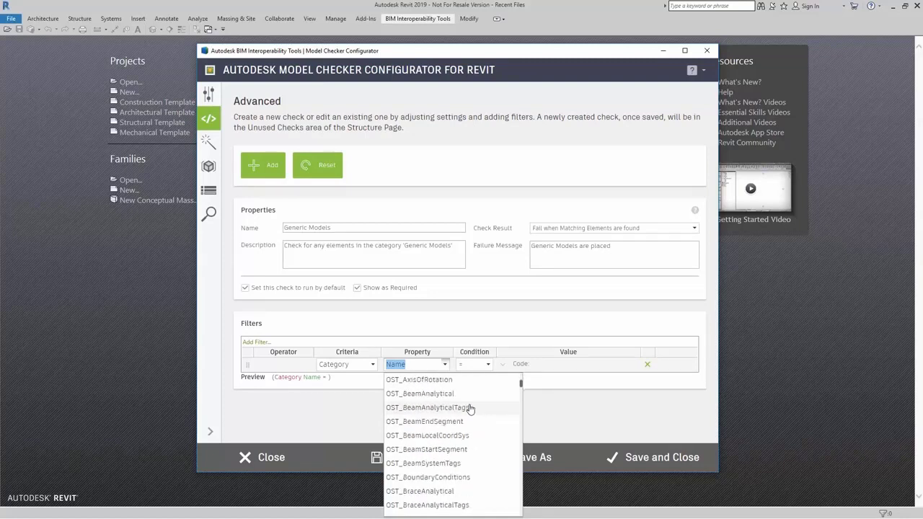
{"action": "scroll", "coordinate": [470, 409], "scroll_direction": "down", "scroll_amount": 10}
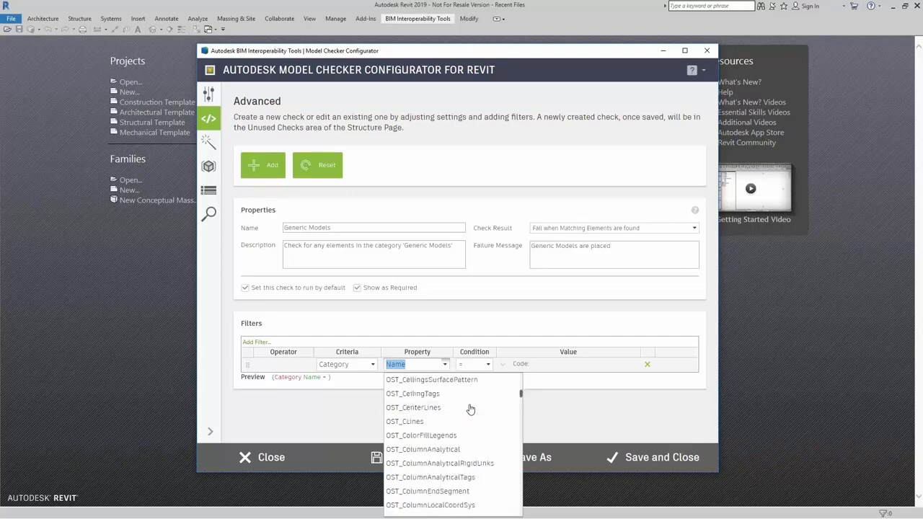
{"action": "scroll", "coordinate": [470, 409], "scroll_direction": "down", "scroll_amount": 10}
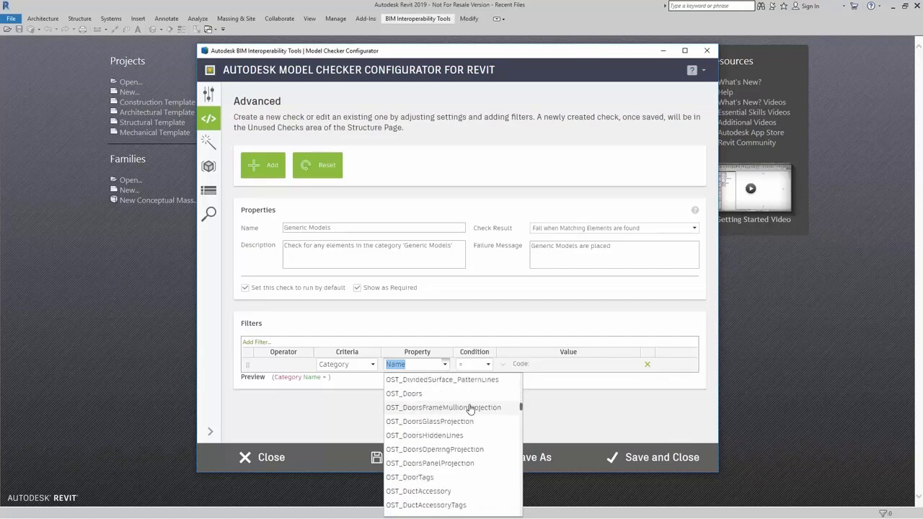
{"action": "scroll", "coordinate": [470, 408], "scroll_direction": "down", "scroll_amount": 10}
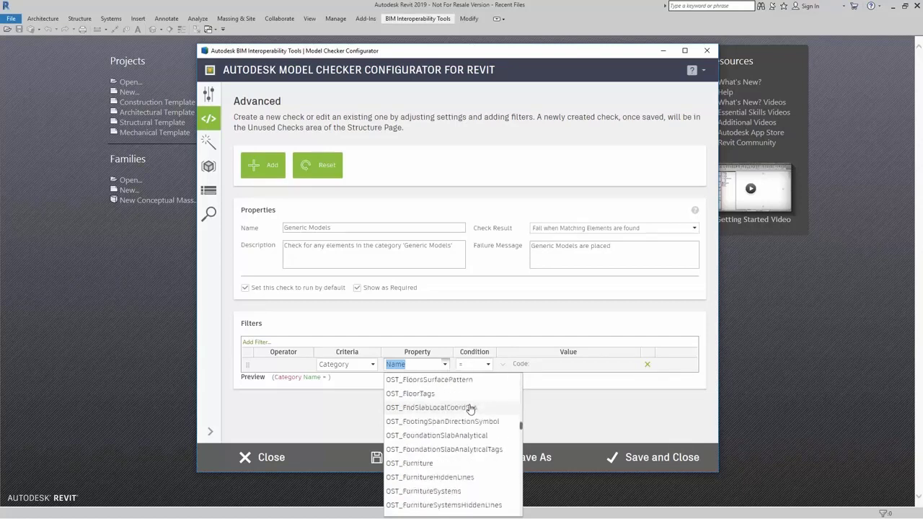
{"action": "scroll", "coordinate": [471, 409], "scroll_direction": "down", "scroll_amount": 2}
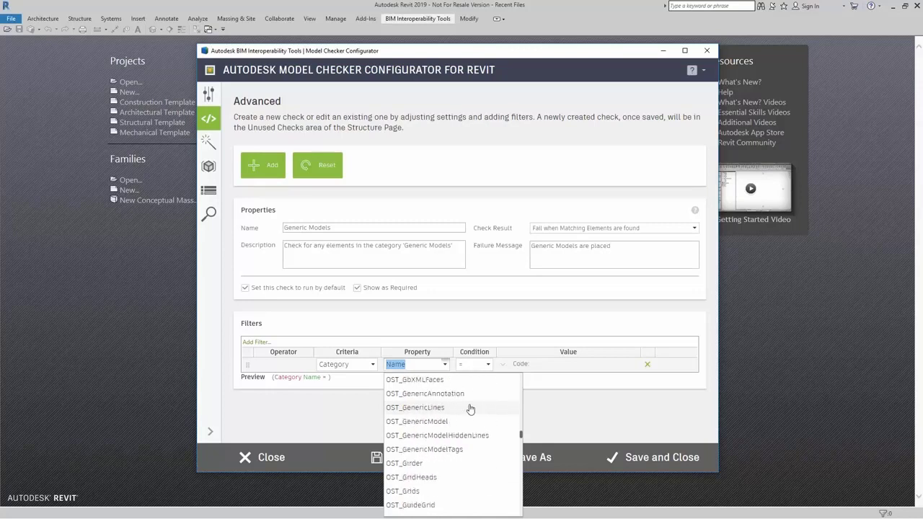
{"action": "left_click", "coordinate": [432, 423]}
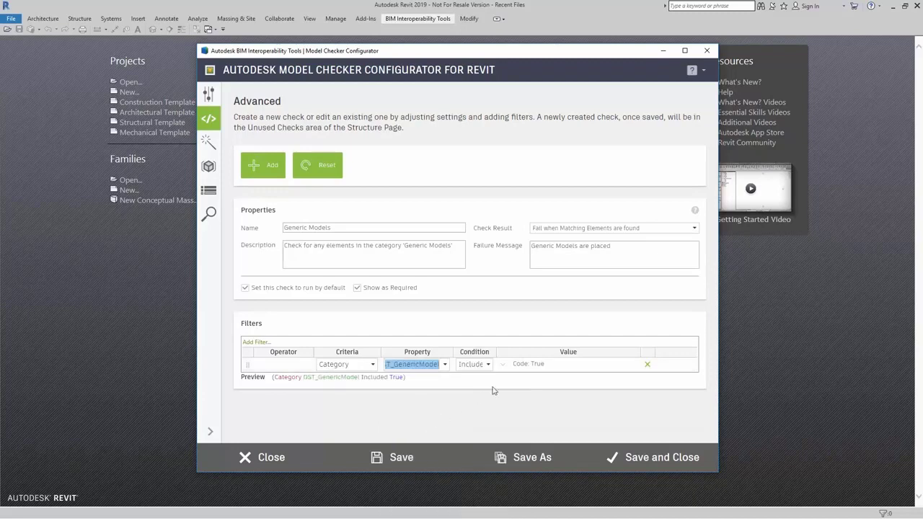
{"action": "left_click", "coordinate": [478, 366]}
{"action": "left_click", "coordinate": [478, 367]}
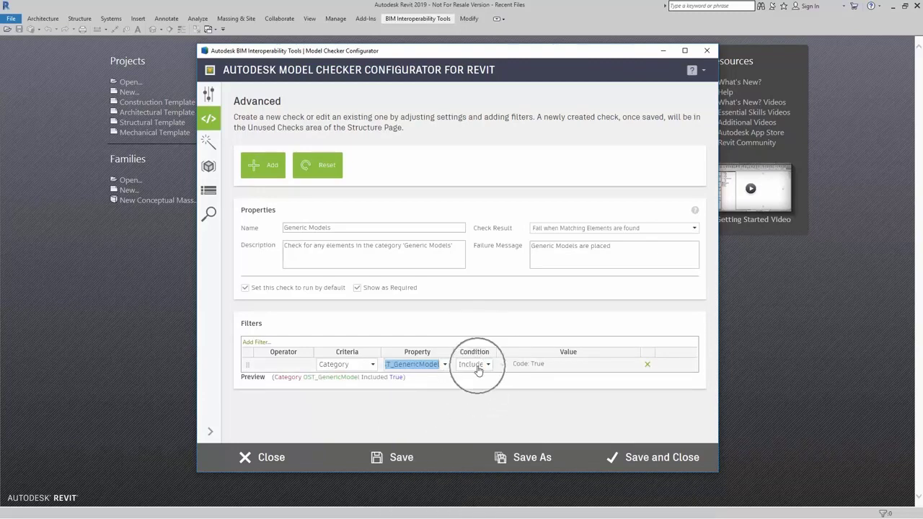
{"action": "left_click", "coordinate": [530, 370]}
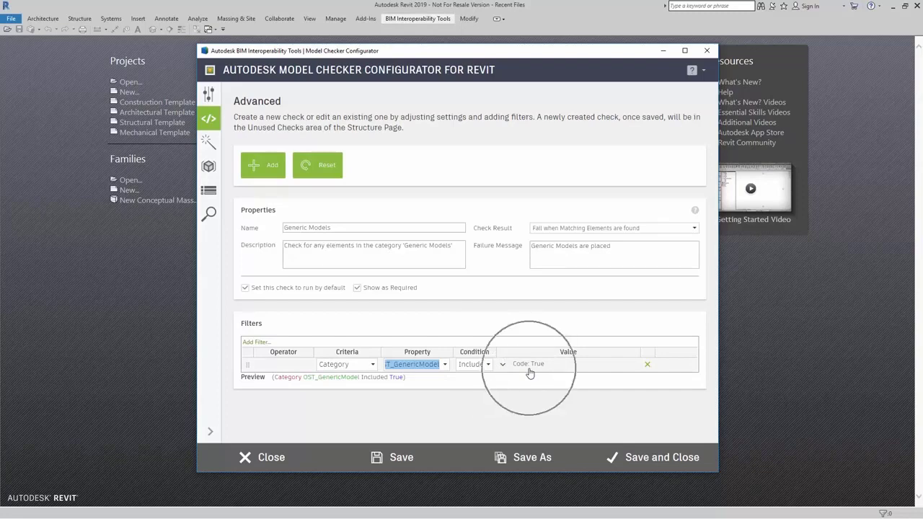
{"action": "left_click", "coordinate": [436, 372]}
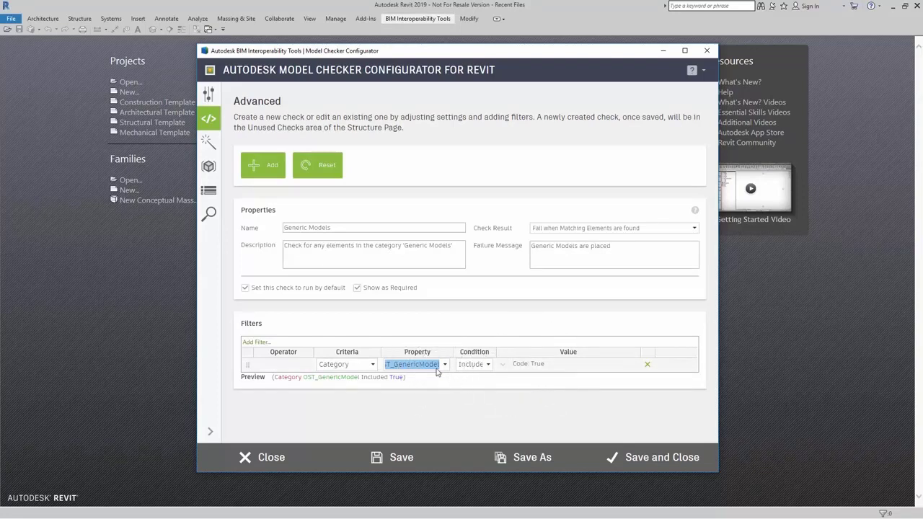
{"action": "left_click", "coordinate": [436, 372]}
{"action": "left_click", "coordinate": [437, 372]}
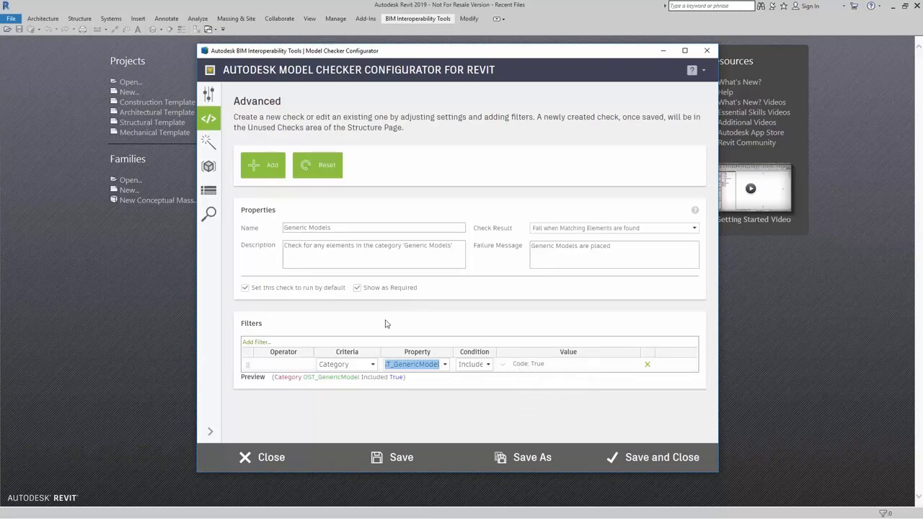
Add a second filter row to the check and set its operator to Or
{"action": "left_click", "coordinate": [264, 343]}
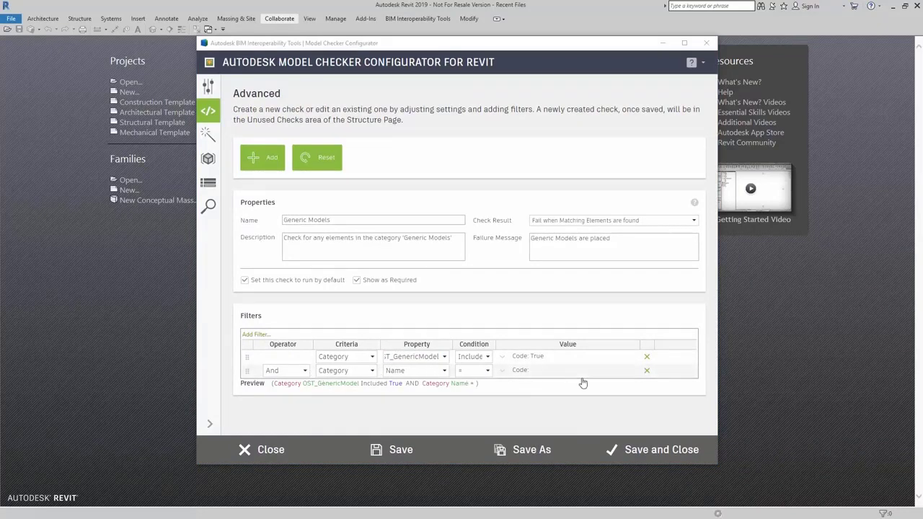
{"action": "left_click", "coordinate": [303, 372]}
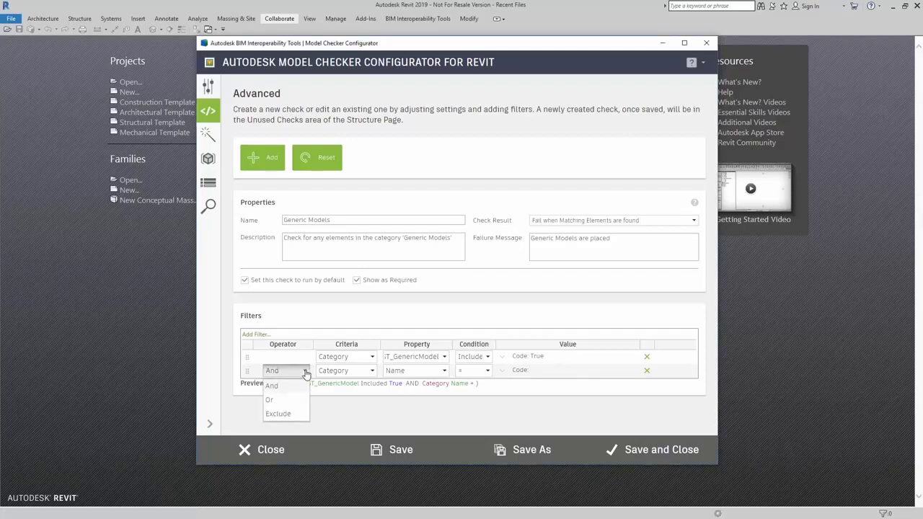
{"action": "left_click", "coordinate": [289, 399]}
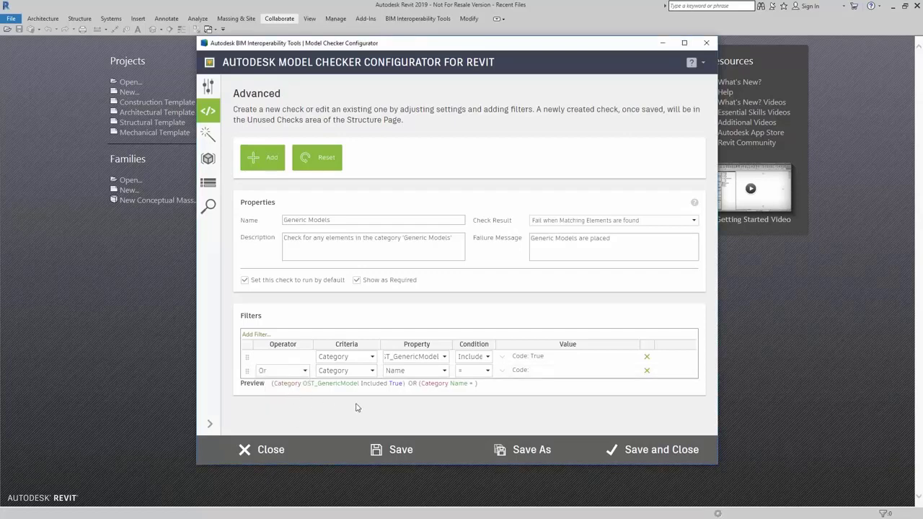
{"action": "left_click", "coordinate": [370, 372]}
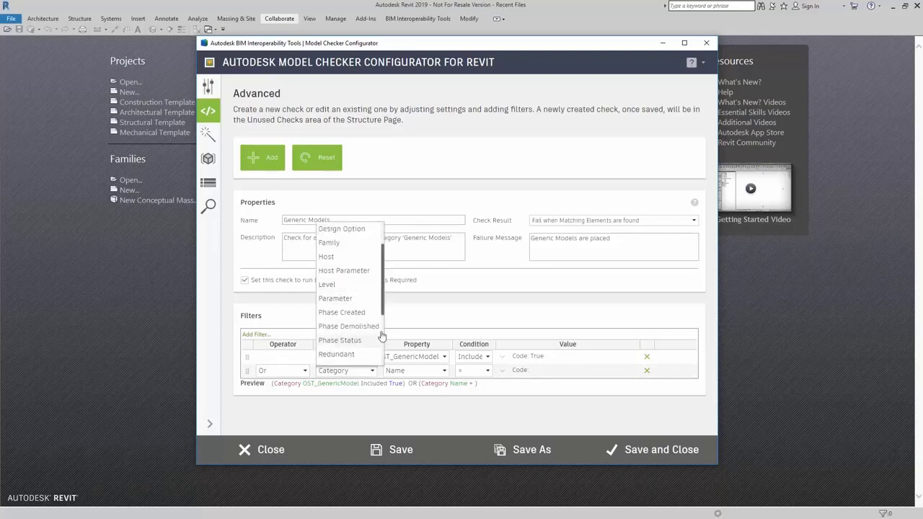
{"action": "left_click", "coordinate": [418, 319]}
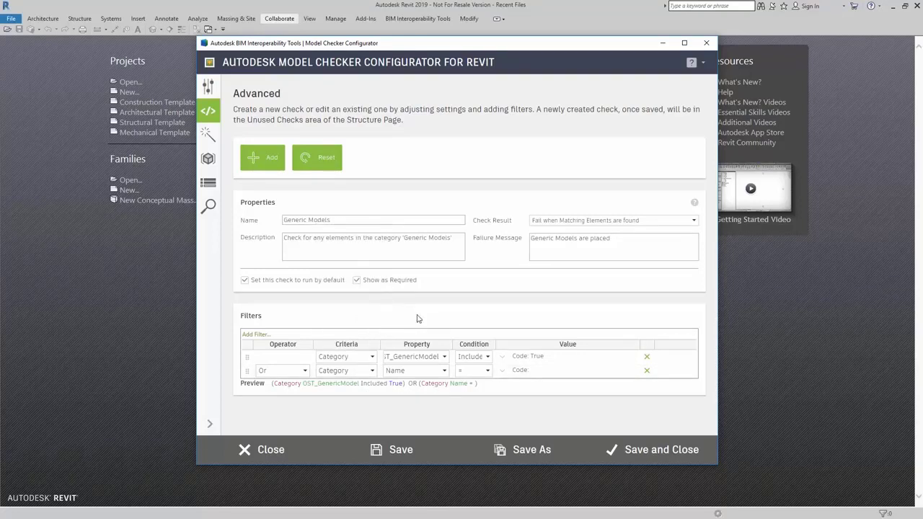
Set the second filter's operator to And and its criteria to Type Or Instance
{"action": "left_click", "coordinate": [305, 372]}
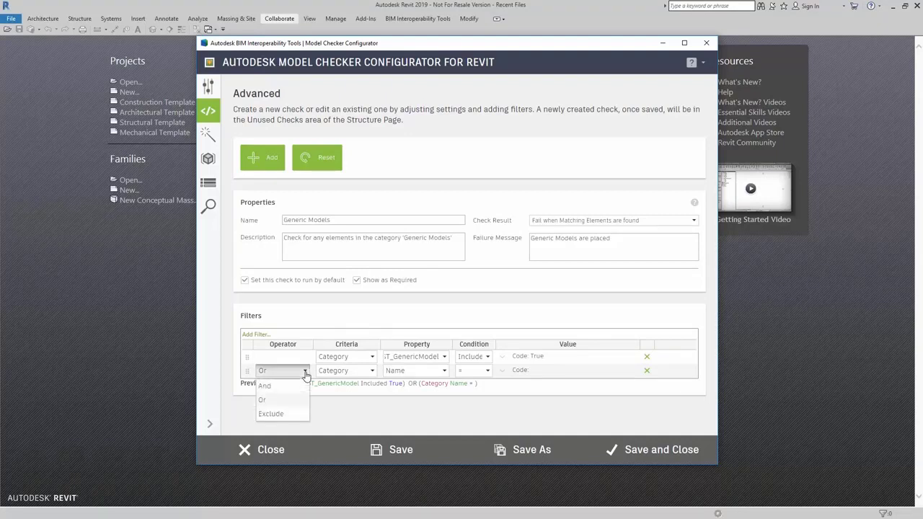
{"action": "left_click", "coordinate": [266, 386]}
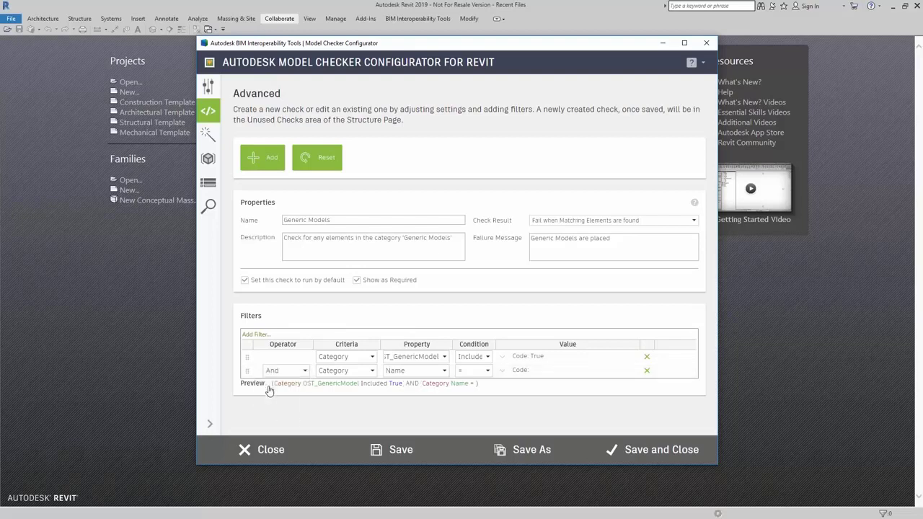
{"action": "left_click", "coordinate": [350, 372]}
{"action": "scroll", "coordinate": [351, 364], "scroll_direction": "down", "scroll_amount": 4}
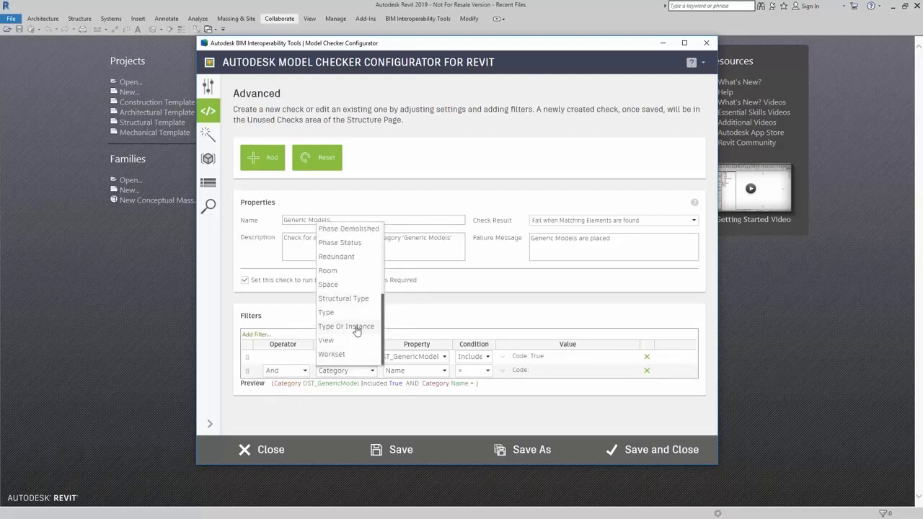
{"action": "left_click", "coordinate": [356, 331]}
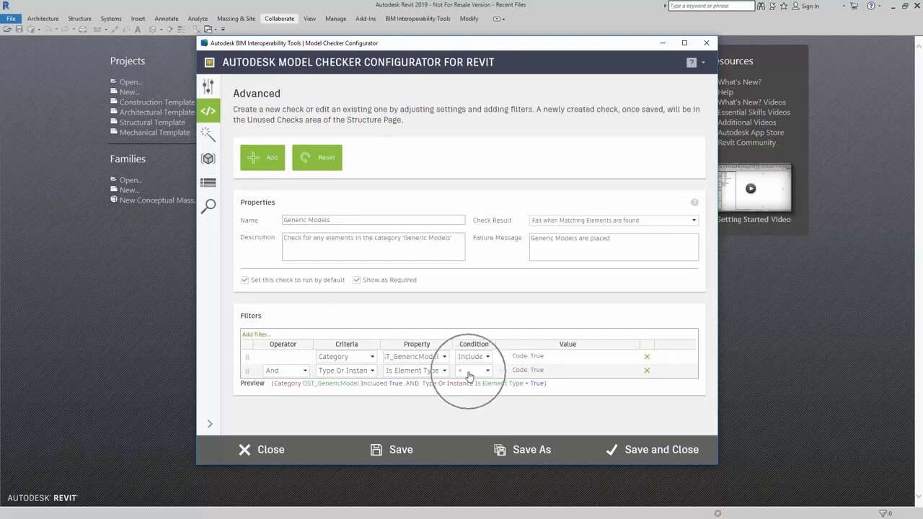
Set the value of the second filter, Is Element Type, to False
{"action": "left_click", "coordinate": [525, 378]}
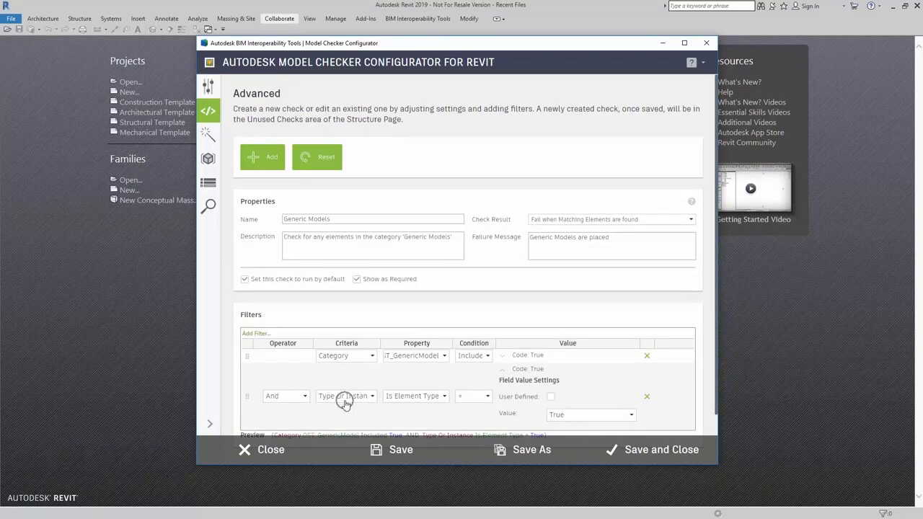
{"action": "left_click", "coordinate": [596, 417]}
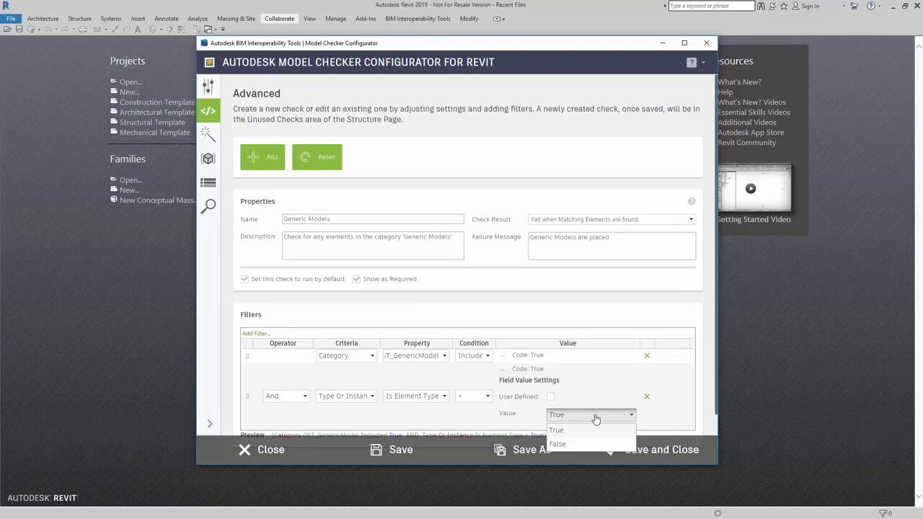
{"action": "left_click", "coordinate": [566, 447]}
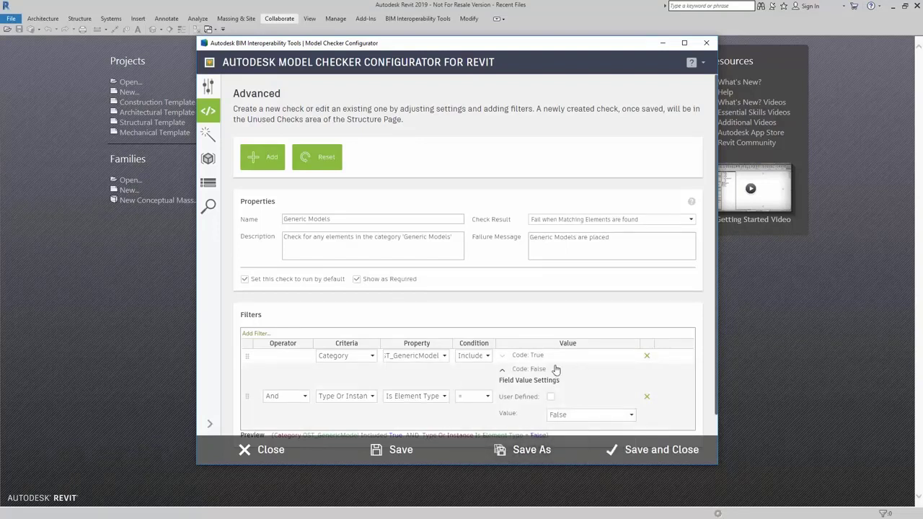
{"action": "left_click", "coordinate": [503, 376]}
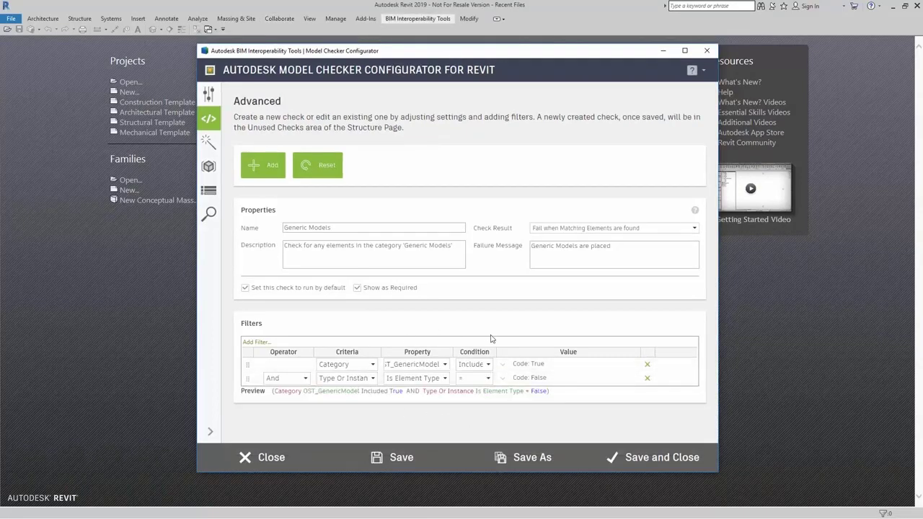
Add the finished Generic Models check to the checkset's unused checks and dismiss the confirmation
{"action": "left_click", "coordinate": [271, 173]}
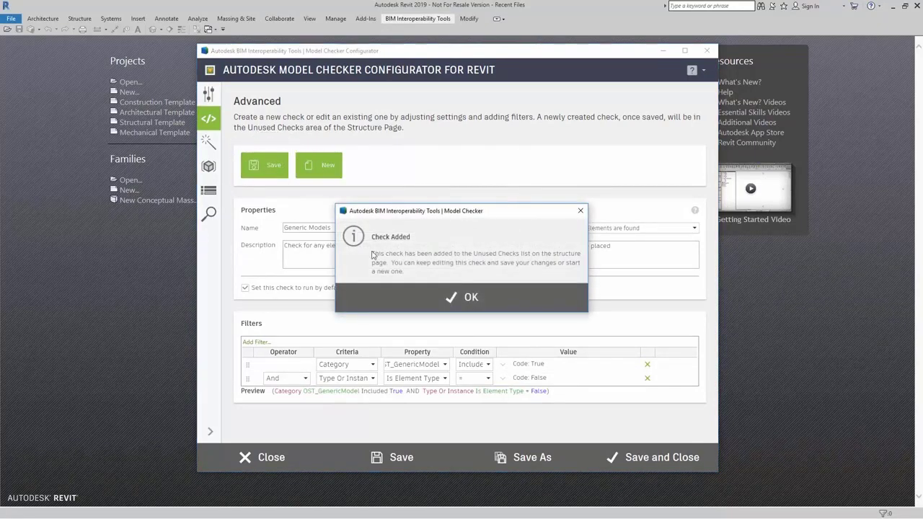
{"action": "left_click", "coordinate": [498, 261]}
{"action": "left_click", "coordinate": [469, 299]}
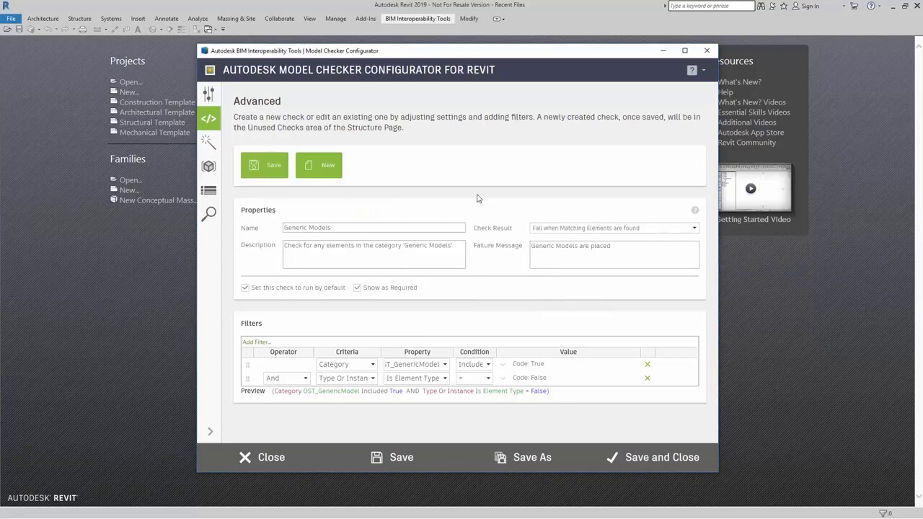
Add a heading and a section to the checkset structure and move the Generic Models check into that section
{"action": "left_click", "coordinate": [209, 194]}
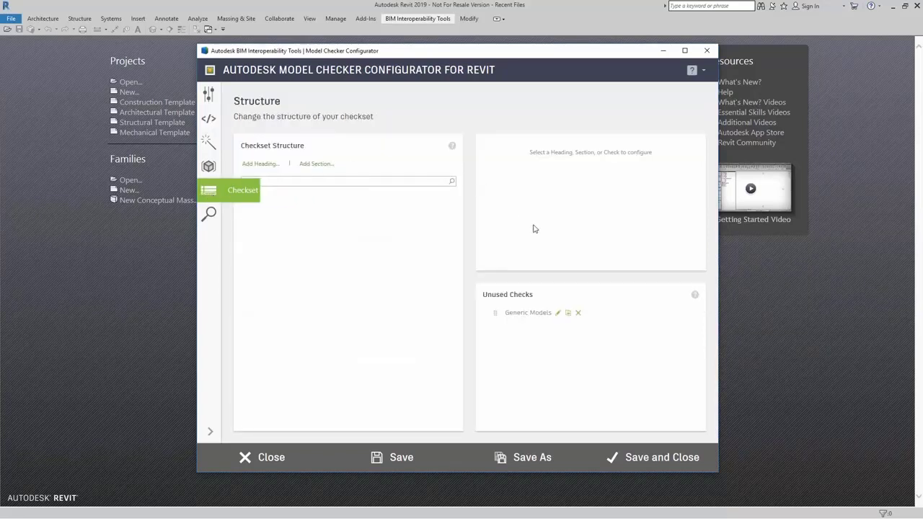
{"action": "left_click", "coordinate": [260, 165]}
{"action": "left_click", "coordinate": [317, 164]}
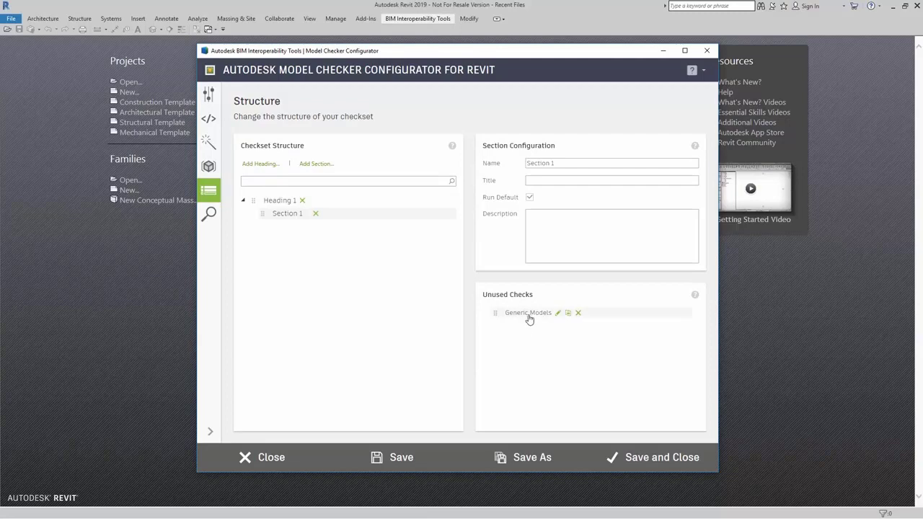
{"action": "left_click_drag", "start_coordinate": [528, 314], "coordinate": [300, 224]}
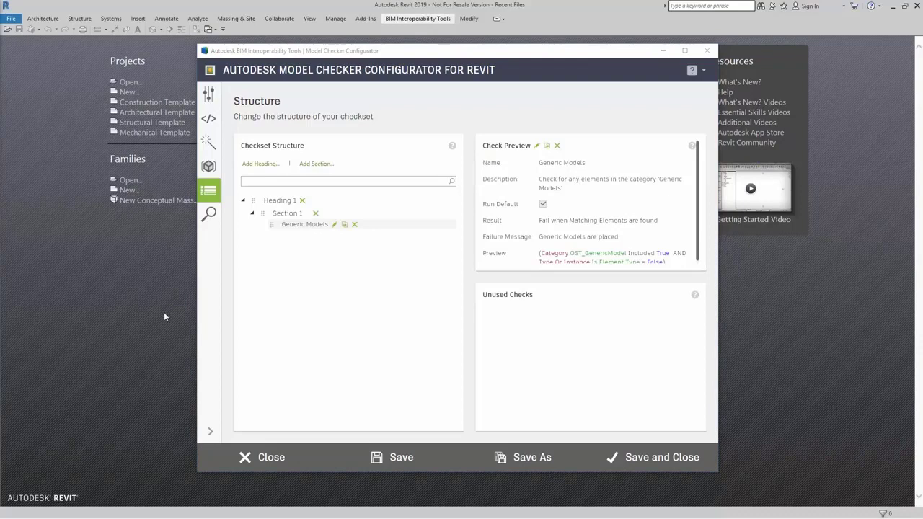
{"action": "left_click", "coordinate": [333, 324]}
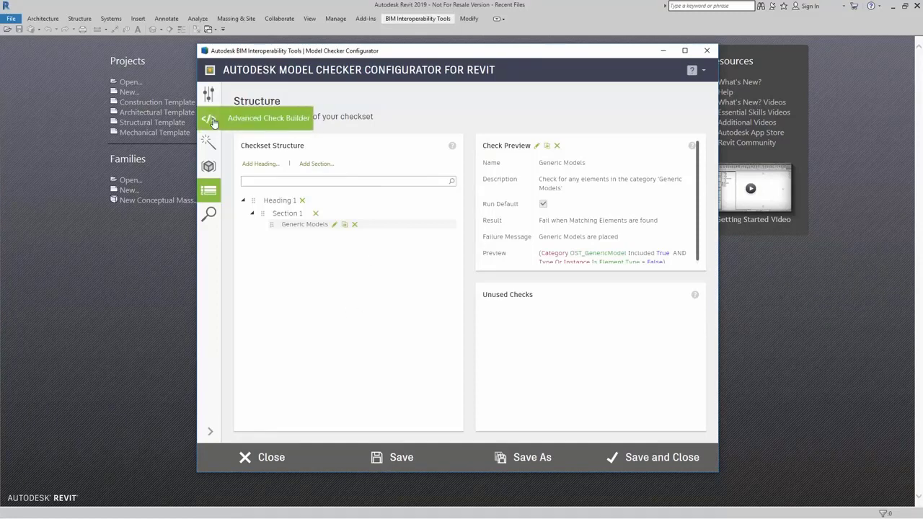
Start a new advanced check and name it "Cubicles Placed"
{"action": "left_click", "coordinate": [214, 124]}
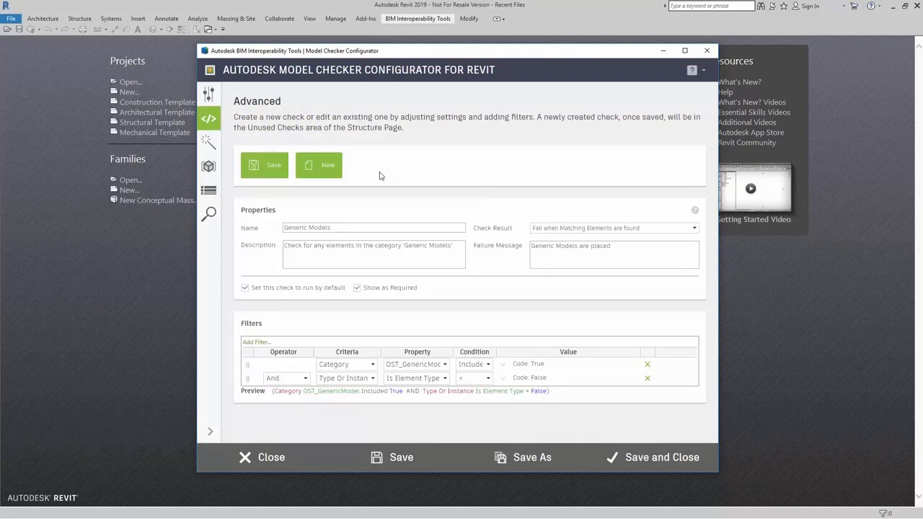
{"action": "left_click", "coordinate": [330, 171]}
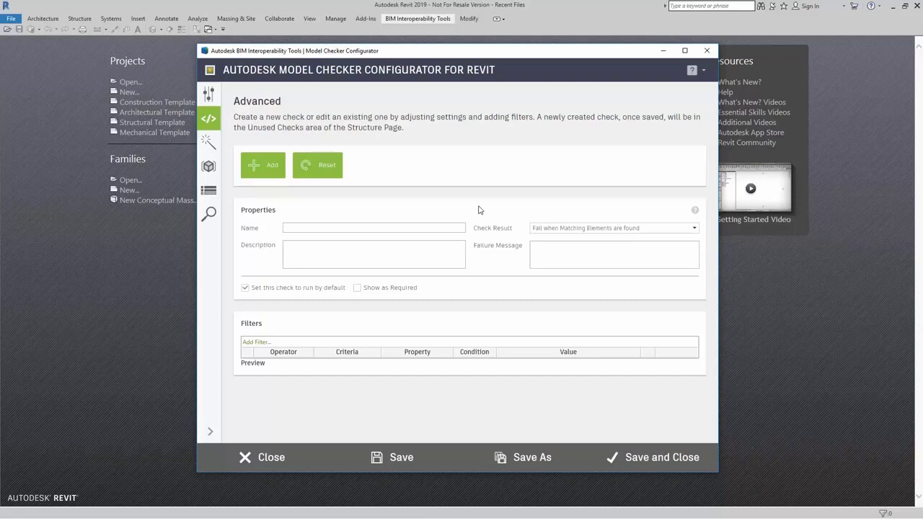
{"action": "left_click", "coordinate": [416, 227]}
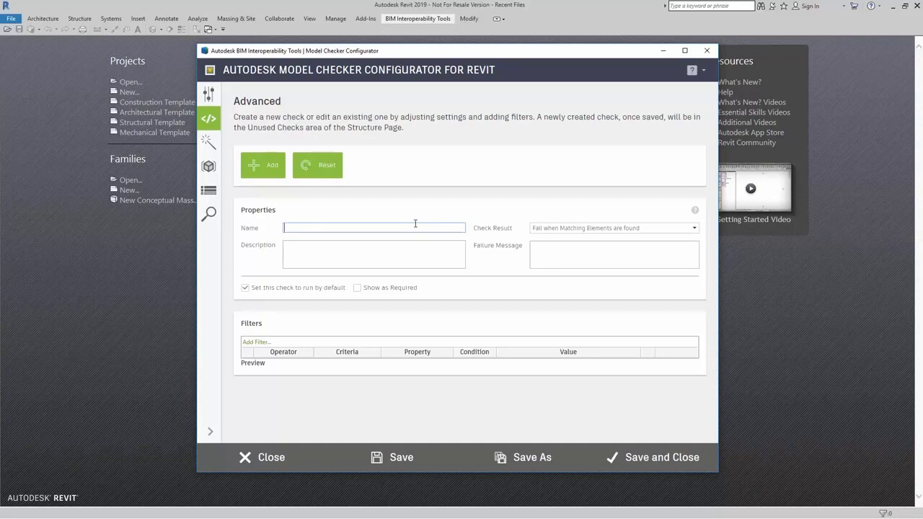
{"action": "type", "text": "Cubicles Placed"}
Enter the check's description "Checks if Cubicles are Placed in the Model" and the failure message "No Cubicles are placed"
{"action": "left_click", "coordinate": [411, 251]}
{"action": "type", "text": "Checks if C"}
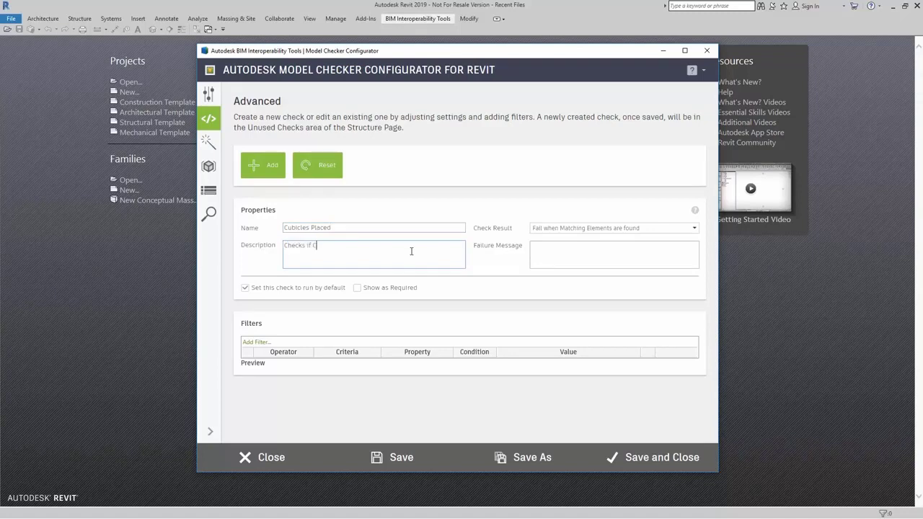
{"action": "type", "text": "ubicles are Placed in the Model"}
{"action": "left_click", "coordinate": [618, 258]}
{"action": "type", "text": "No Cubicles are placed"}
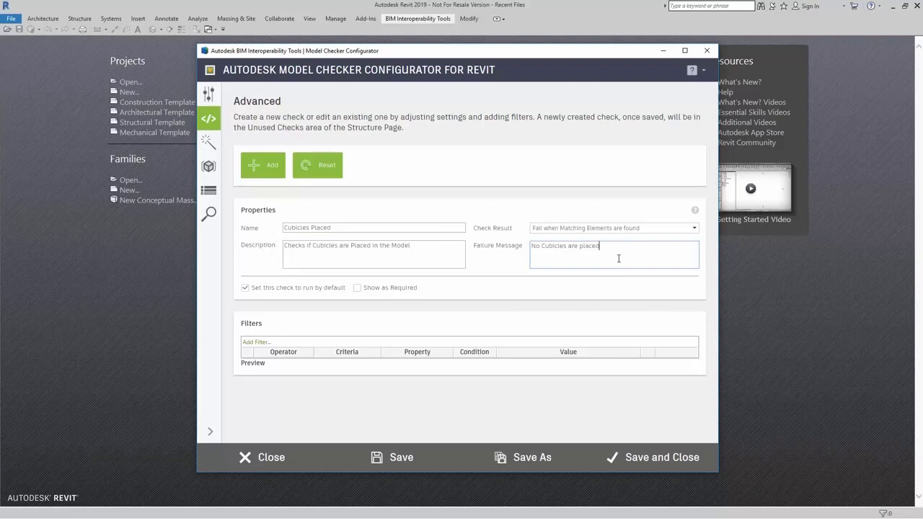
Set the check result to "Fail when No Matching Elements are Found" and show the check as required
{"action": "left_click", "coordinate": [651, 231]}
{"action": "left_click", "coordinate": [651, 231]}
{"action": "left_click", "coordinate": [651, 231]}
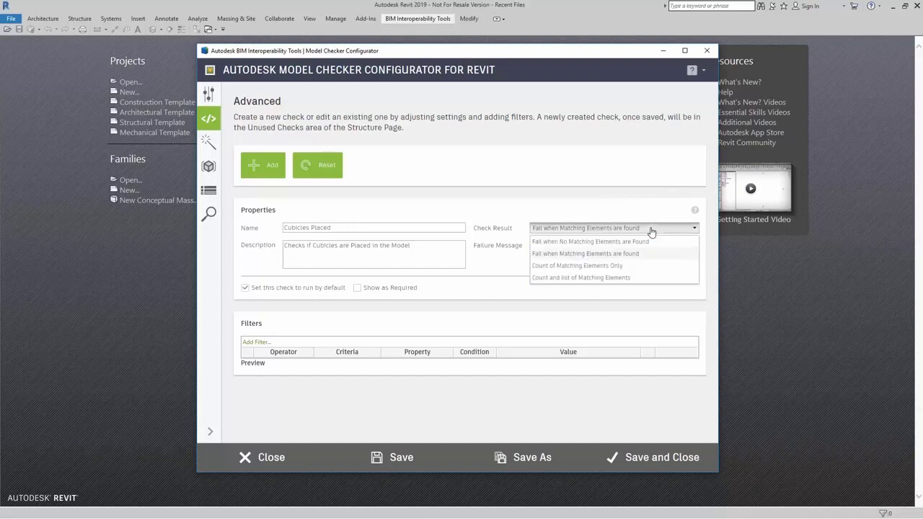
{"action": "left_click", "coordinate": [644, 244]}
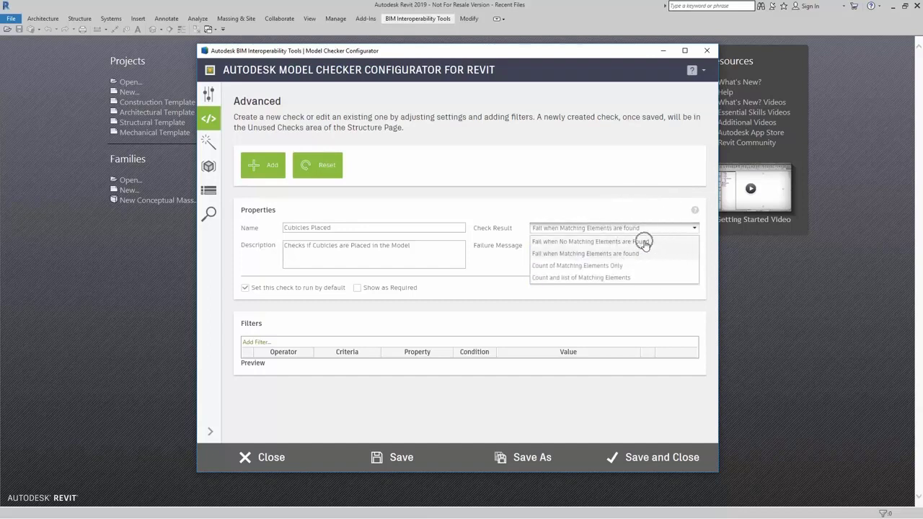
{"action": "left_click", "coordinate": [644, 244]}
{"action": "left_click", "coordinate": [644, 244]}
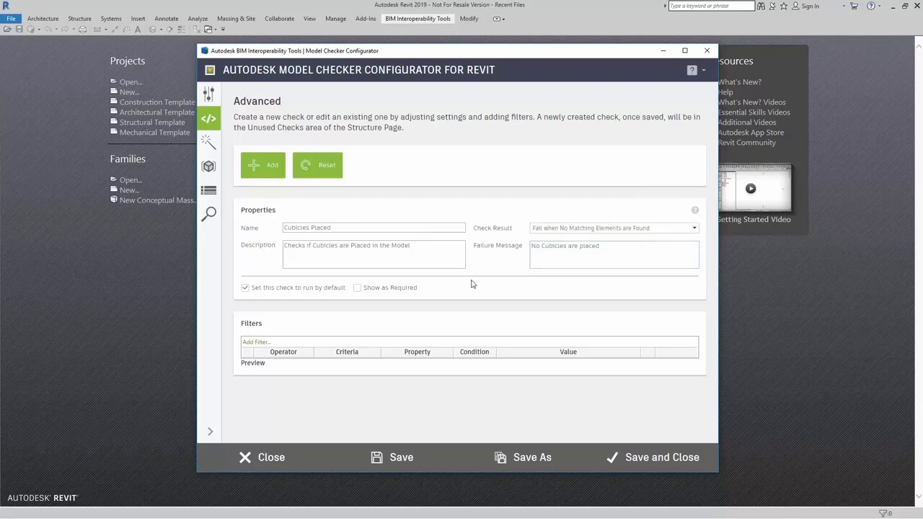
{"action": "left_click", "coordinate": [408, 288]}
Add a Category filter to the Cubicles Placed check with the property OST_FurnitureSystems
{"action": "left_click", "coordinate": [280, 344]}
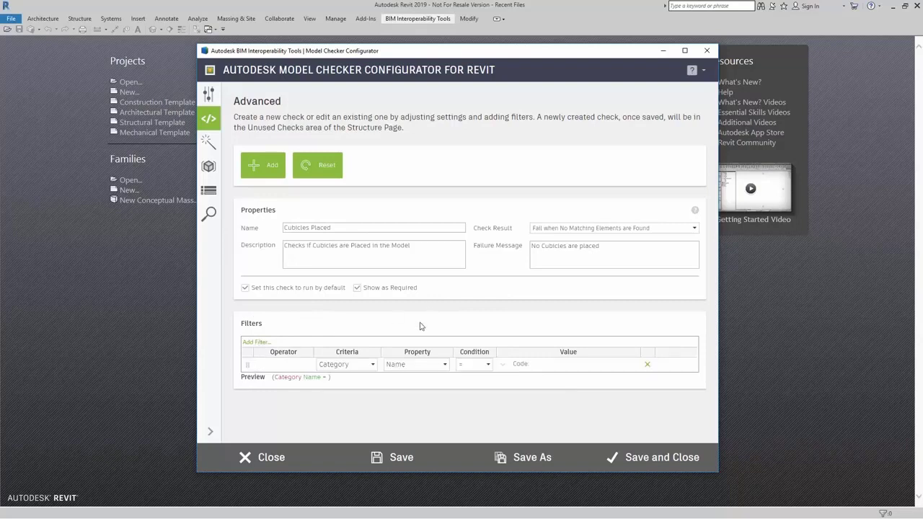
{"action": "left_click", "coordinate": [360, 370]}
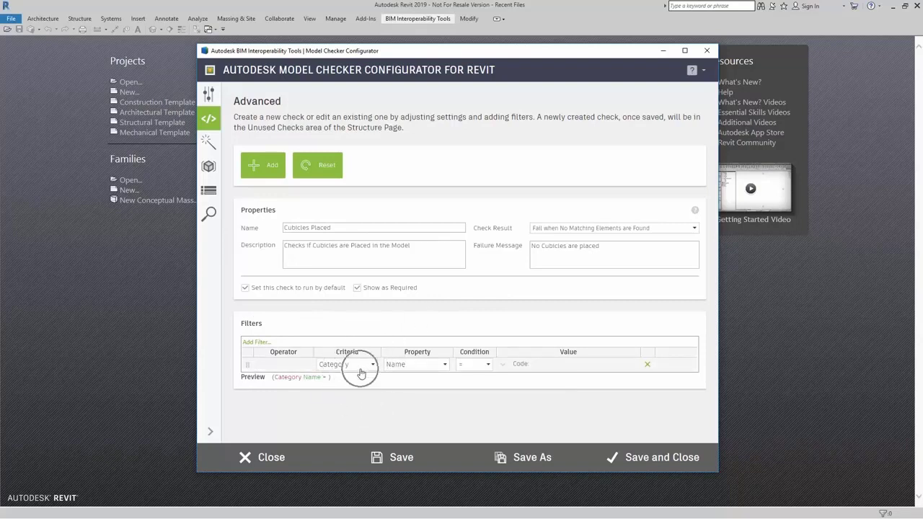
{"action": "left_click", "coordinate": [444, 369]}
{"action": "scroll", "coordinate": [437, 426], "scroll_direction": "down", "scroll_amount": 12}
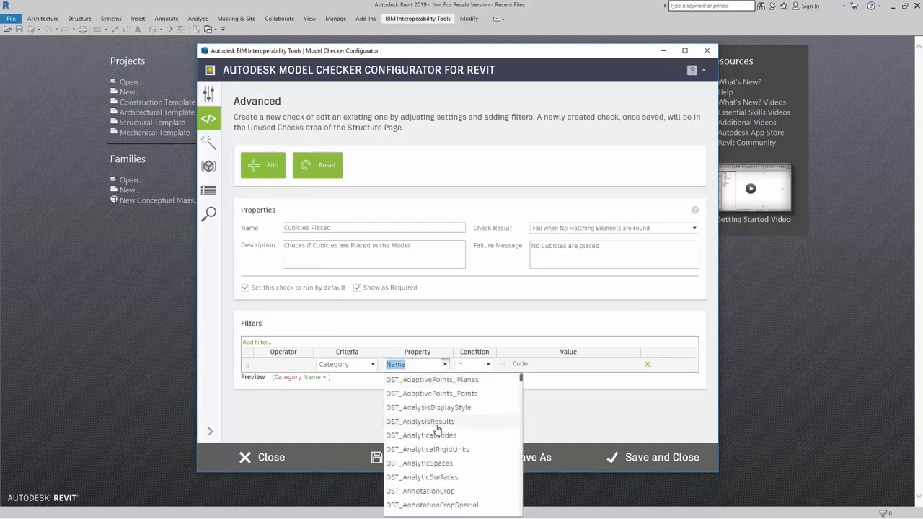
{"action": "scroll", "coordinate": [437, 428], "scroll_direction": "down", "scroll_amount": 15}
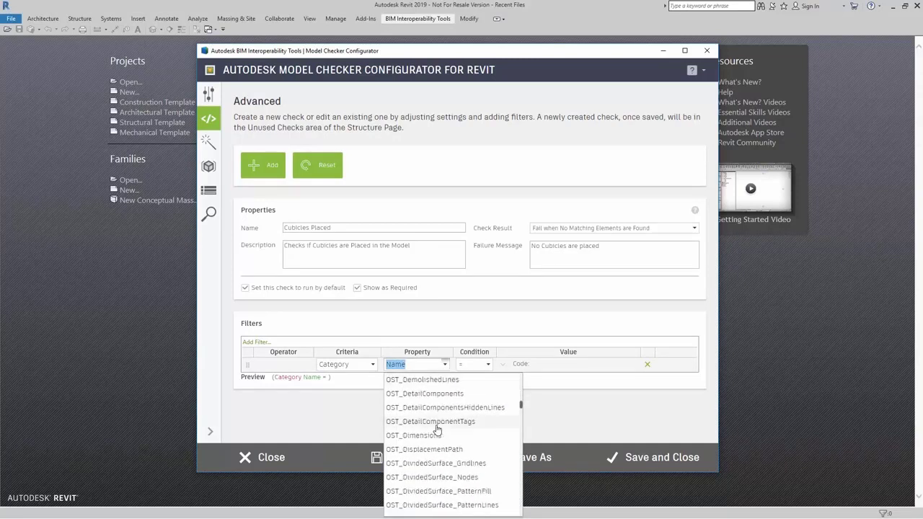
{"action": "scroll", "coordinate": [437, 428], "scroll_direction": "down", "scroll_amount": 4}
{"action": "scroll", "coordinate": [437, 428], "scroll_direction": "down", "scroll_amount": 8}
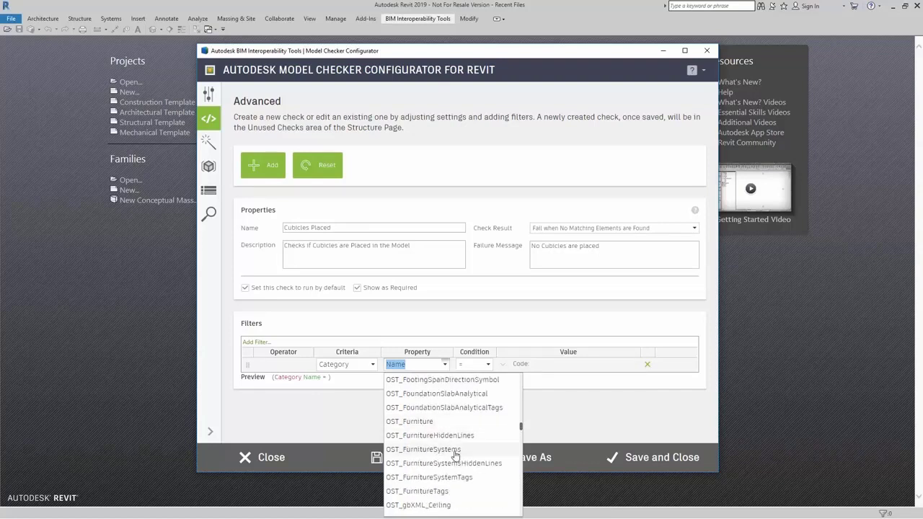
{"action": "left_click", "coordinate": [455, 450]}
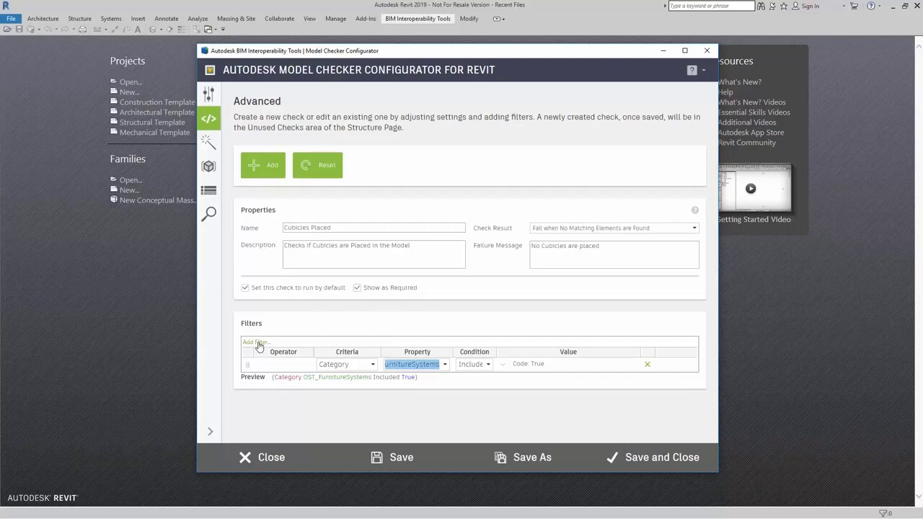
Add a second filter row with the criteria Parameter and the property "Furniture Type"
{"action": "left_click", "coordinate": [257, 342]}
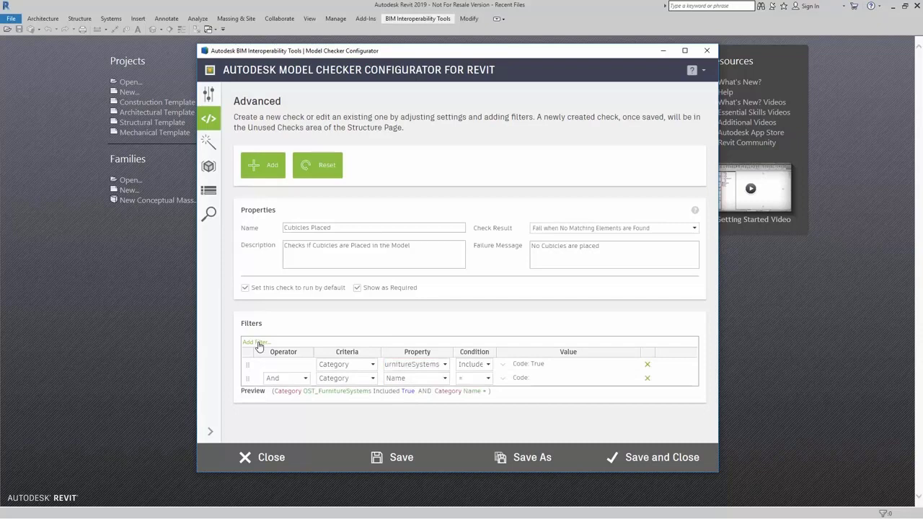
{"action": "left_click", "coordinate": [360, 382]}
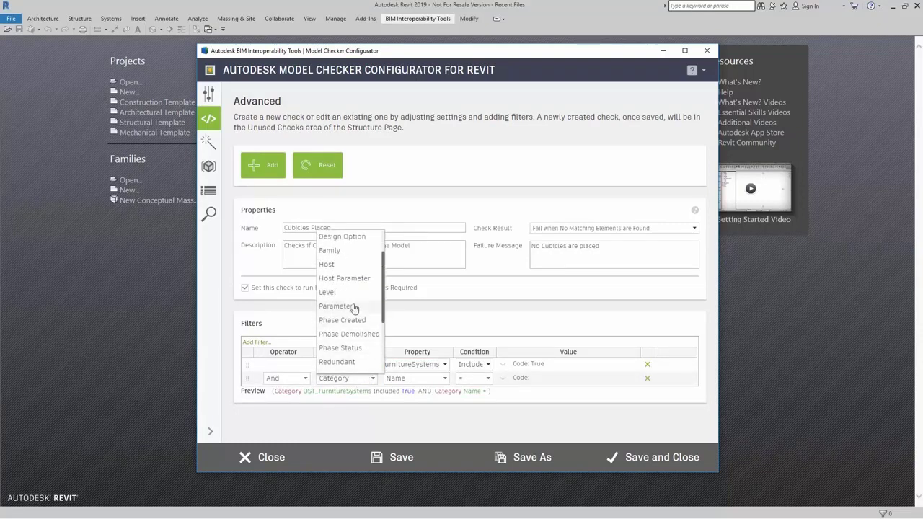
{"action": "left_click", "coordinate": [354, 308]}
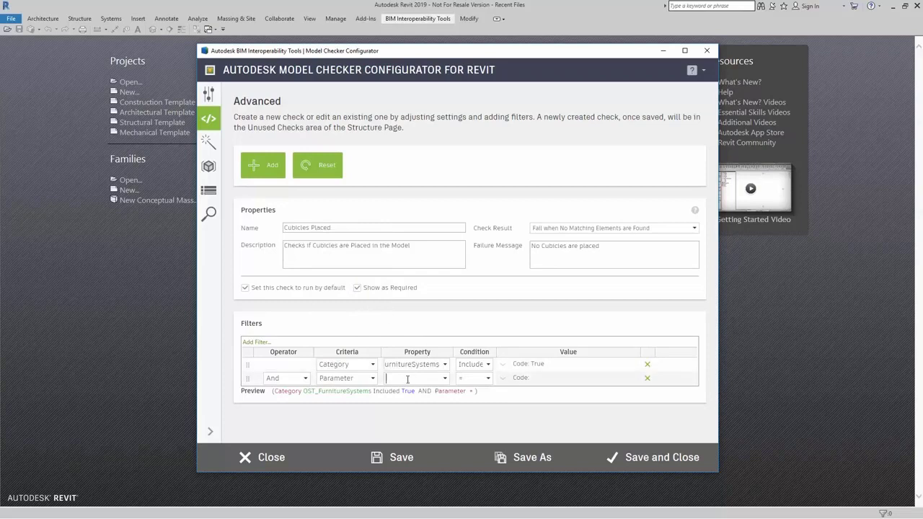
{"action": "left_click", "coordinate": [407, 379]}
{"action": "key", "text": "Down"}
{"action": "type", "text": "Furniture Type"}
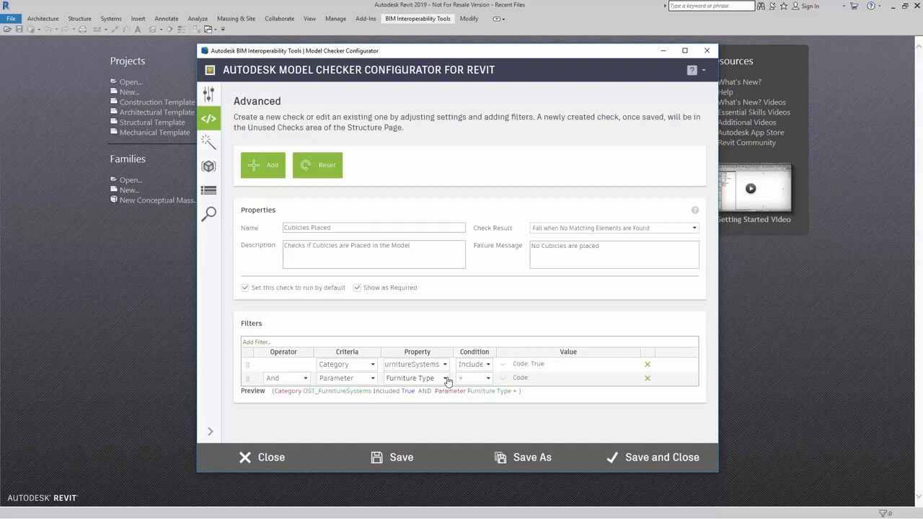
Look through the predefined parameters offered for the second filter's property and close the list without choosing one
{"action": "left_click", "coordinate": [445, 379]}
{"action": "left_click", "coordinate": [445, 380]}
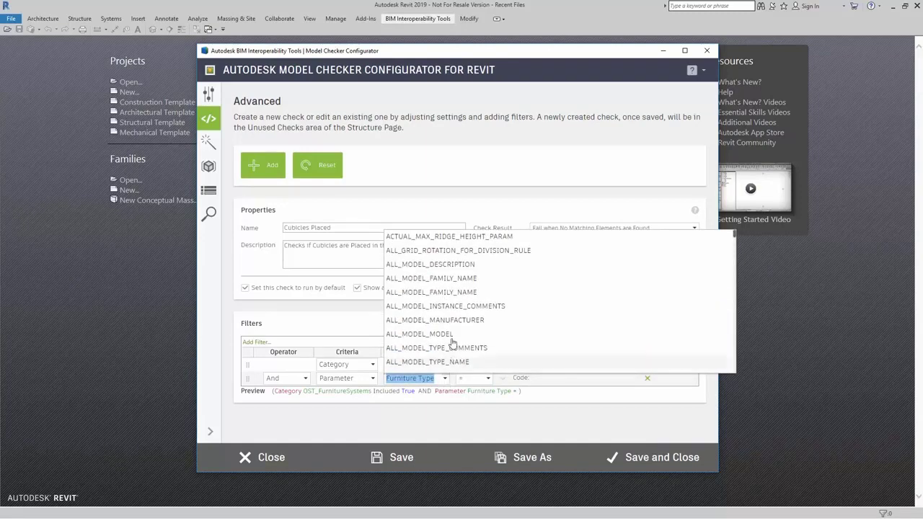
{"action": "scroll", "coordinate": [456, 354], "scroll_direction": "down", "scroll_amount": 10}
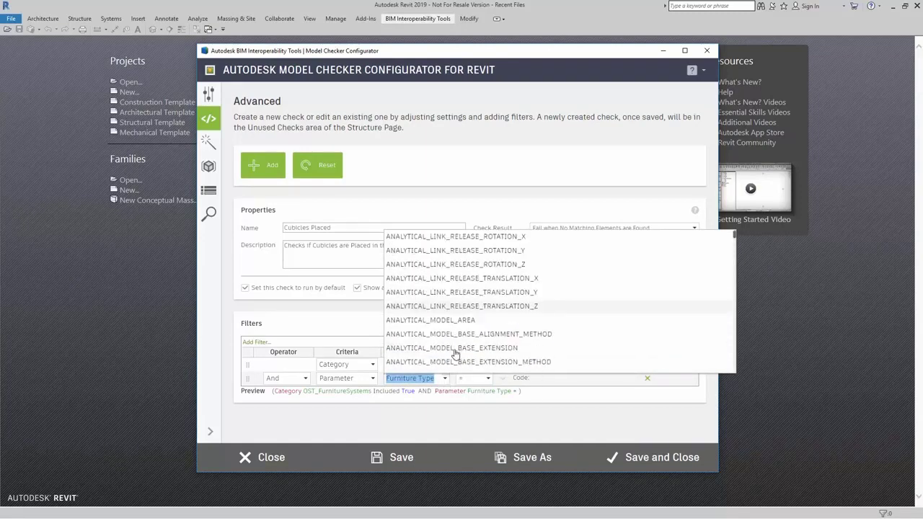
{"action": "scroll", "coordinate": [455, 353], "scroll_direction": "down", "scroll_amount": 15}
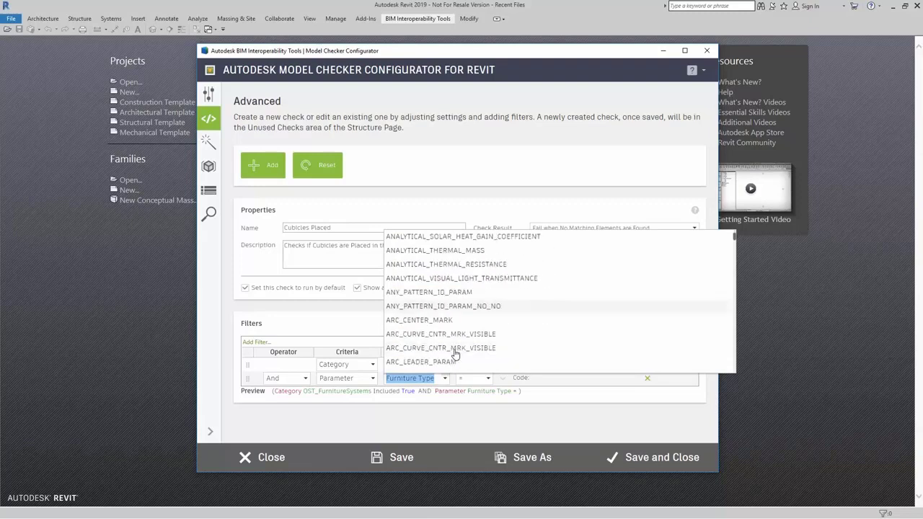
{"action": "scroll", "coordinate": [456, 353], "scroll_direction": "down", "scroll_amount": 15}
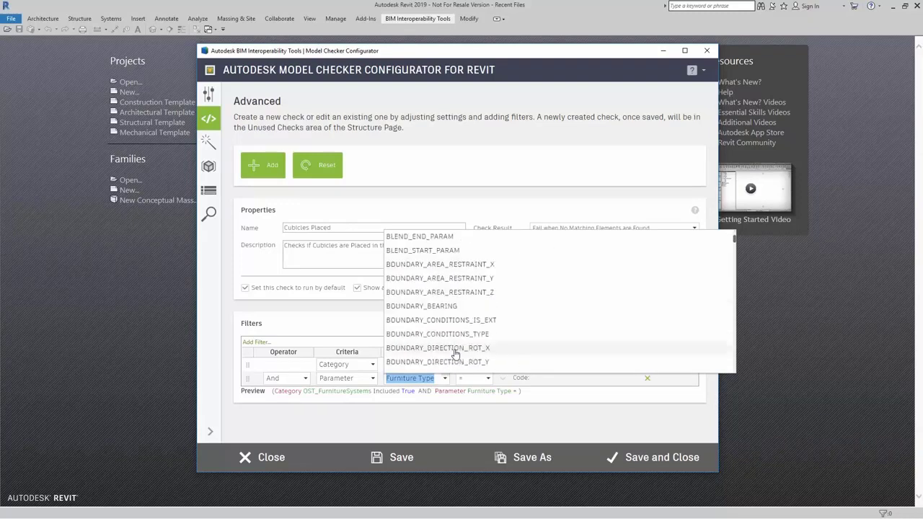
{"action": "scroll", "coordinate": [455, 353], "scroll_direction": "down", "scroll_amount": 15}
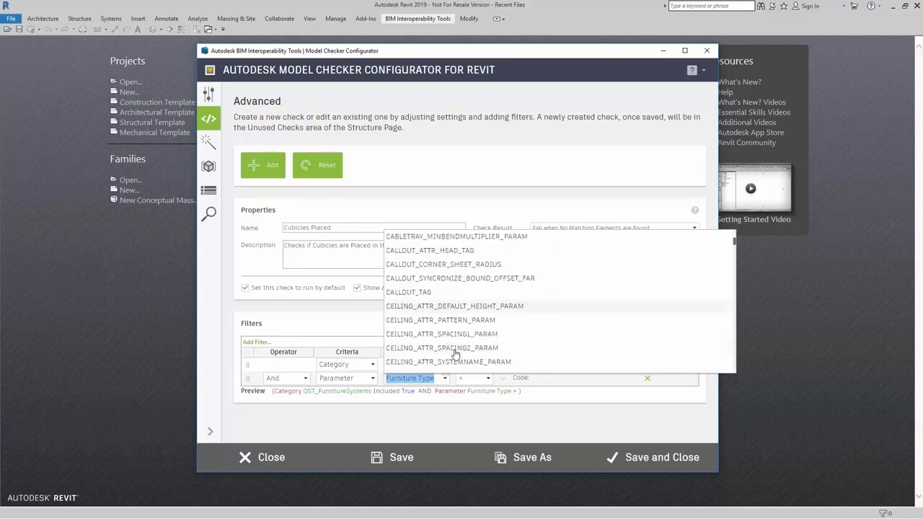
{"action": "scroll", "coordinate": [455, 353], "scroll_direction": "down", "scroll_amount": 15}
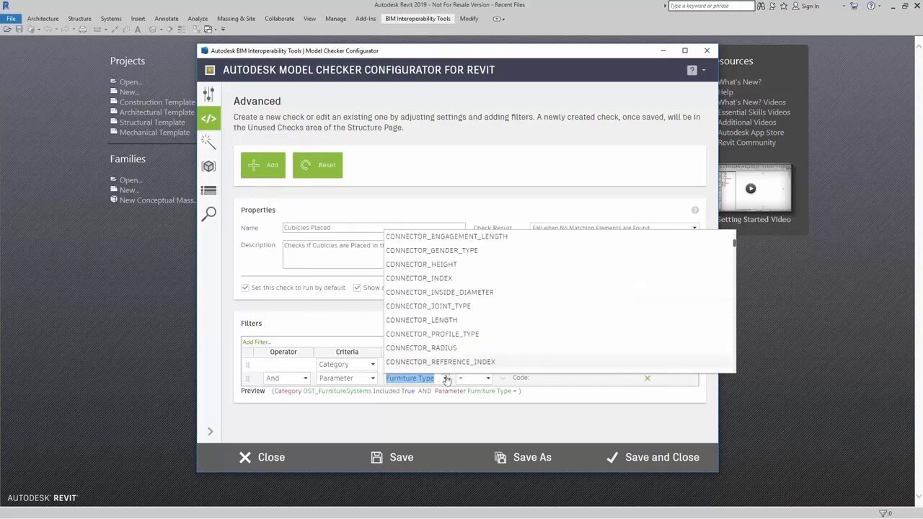
{"action": "left_click", "coordinate": [439, 379]}
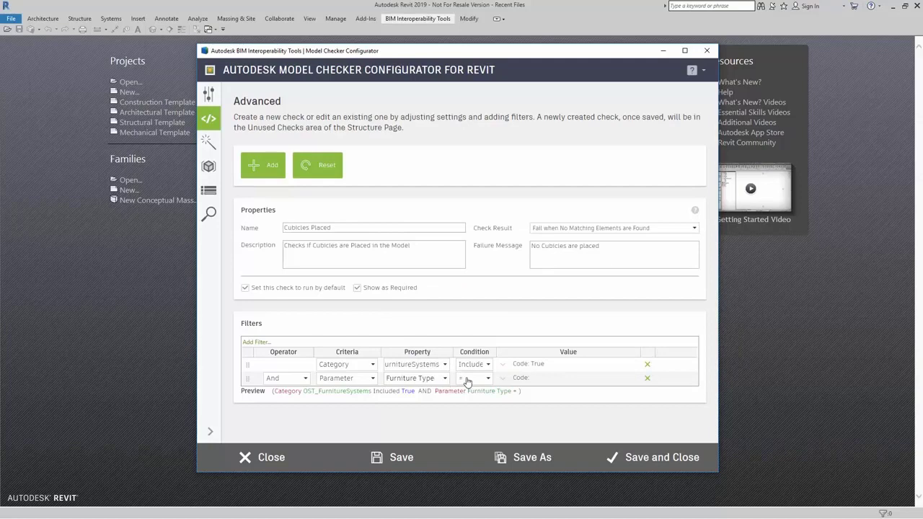
Set the value of the Furniture Type parameter filter to "Cubicle", with the condition kept at "=", and collapse its value settings
{"action": "left_click", "coordinate": [467, 381]}
{"action": "left_click", "coordinate": [467, 380]}
{"action": "left_click", "coordinate": [541, 383]}
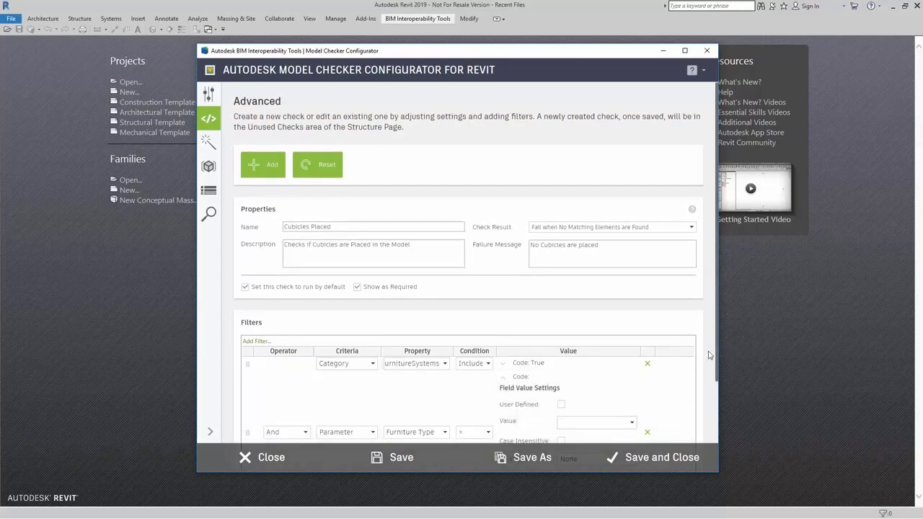
{"action": "scroll", "coordinate": [711, 355], "scroll_direction": "down", "scroll_amount": 2}
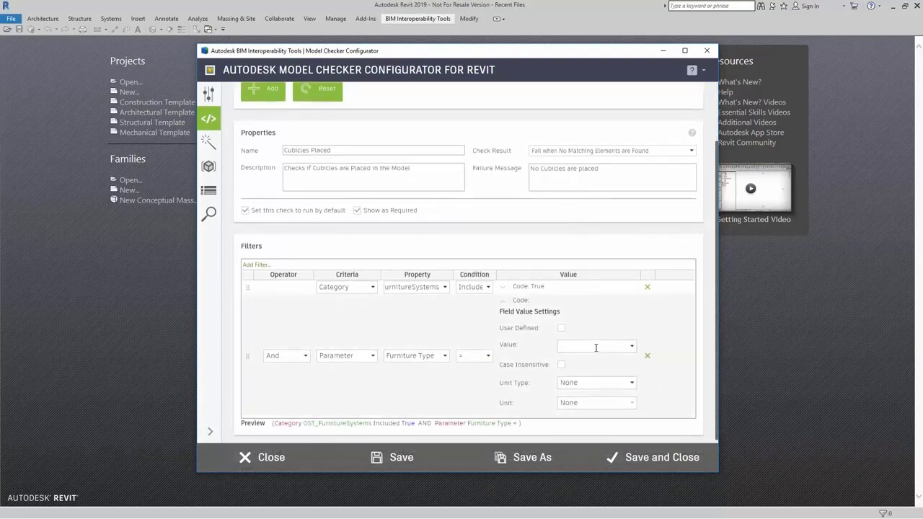
{"action": "left_click", "coordinate": [593, 346]}
{"action": "type", "text": "Cubicle"}
{"action": "left_click", "coordinate": [504, 300]}
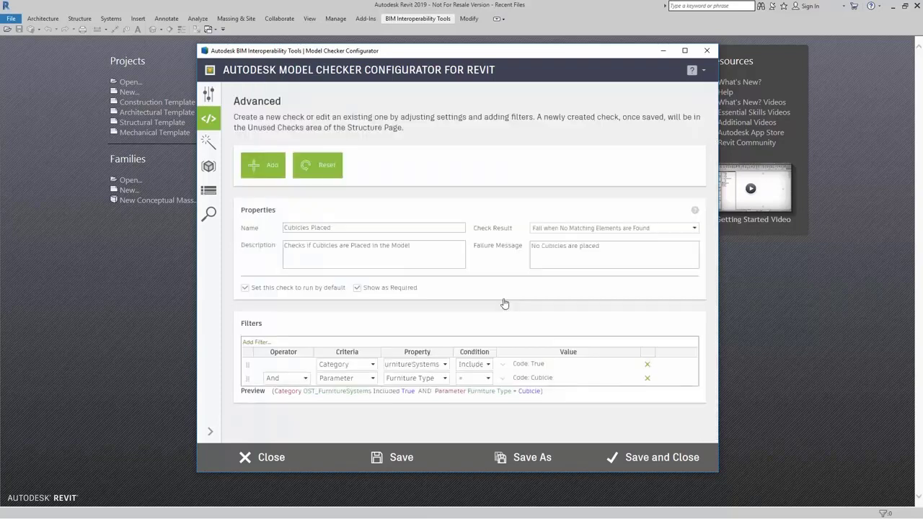
Review the filter preview expression part by part, from the category condition through to the Furniture Type parameter condition
{"action": "left_click", "coordinate": [299, 399]}
{"action": "left_click", "coordinate": [299, 399]}
{"action": "left_click", "coordinate": [323, 400]}
{"action": "left_click", "coordinate": [322, 397]}
{"action": "left_click", "coordinate": [408, 397]}
{"action": "left_click", "coordinate": [441, 395]}
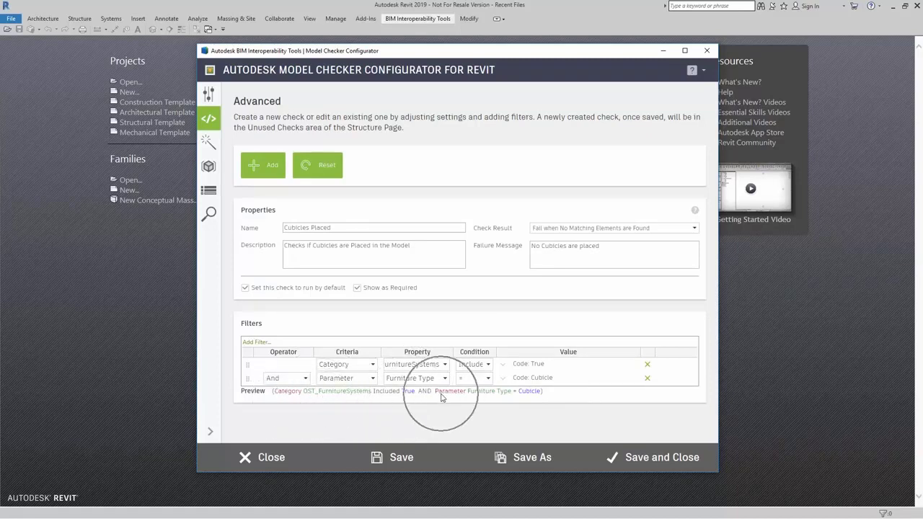
{"action": "left_click", "coordinate": [468, 395]}
{"action": "left_click", "coordinate": [535, 396]}
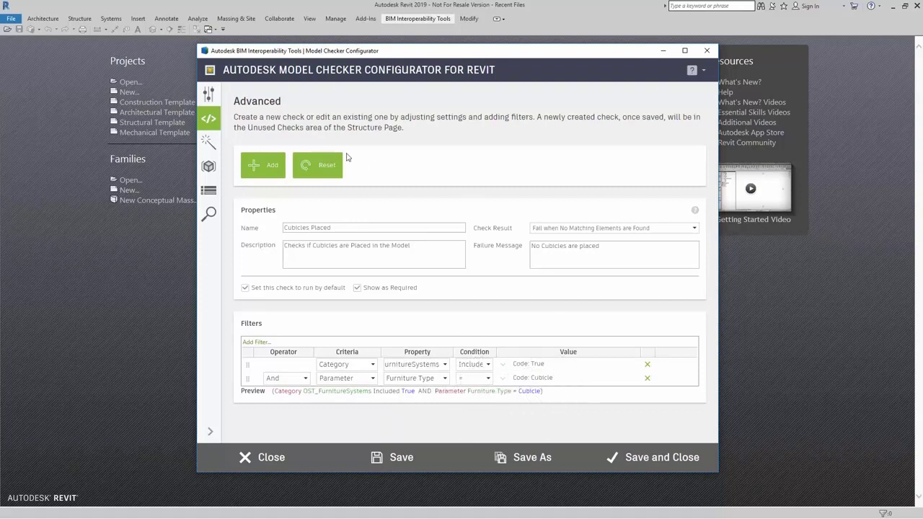
Add the Cubicles Placed check to the checkset, placing it in Section 1 above Generic Models, and save the checkset
{"action": "left_click", "coordinate": [258, 170]}
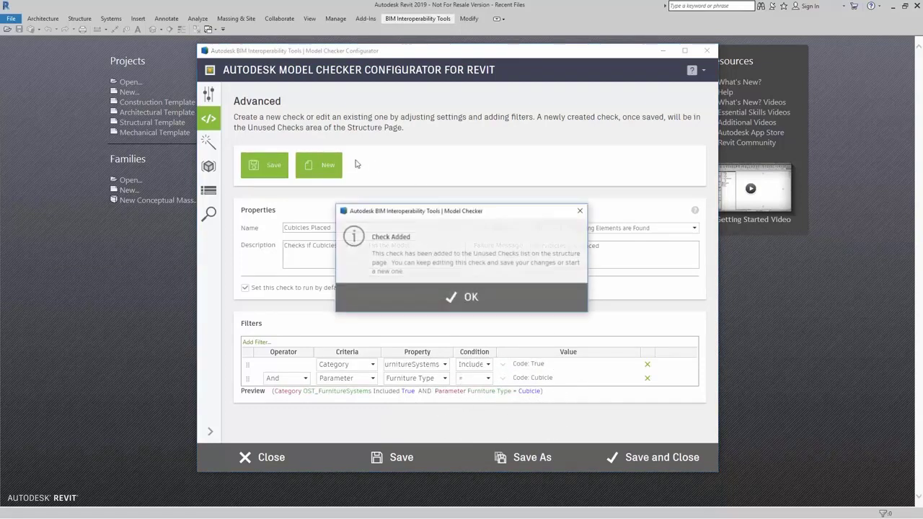
{"action": "left_click", "coordinate": [475, 295]}
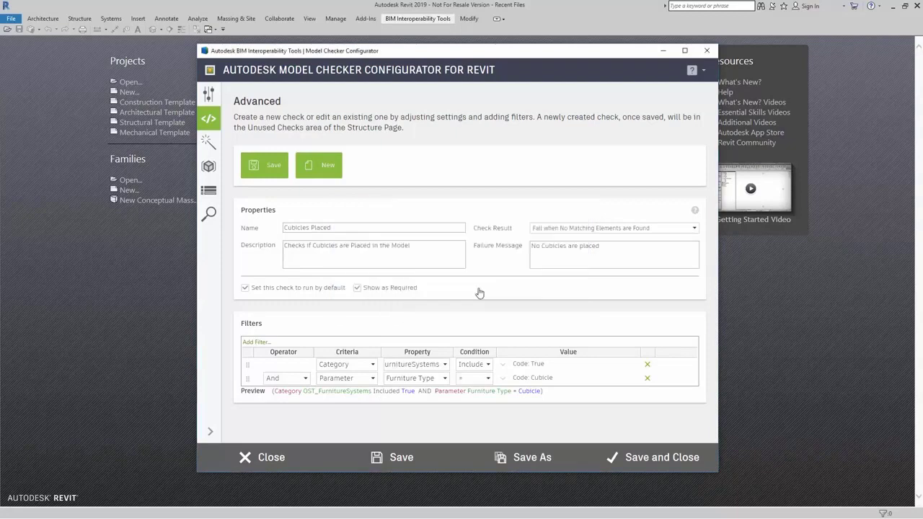
{"action": "left_click", "coordinate": [209, 191]}
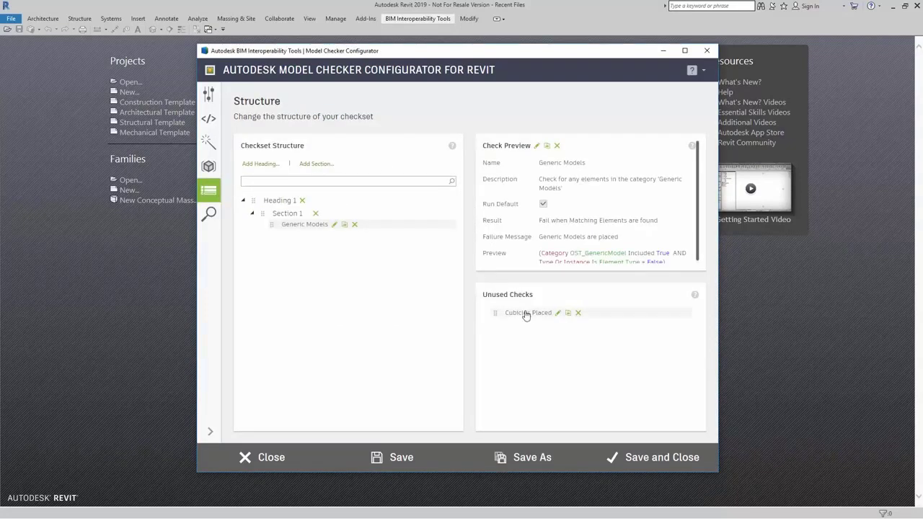
{"action": "left_click_drag", "start_coordinate": [526, 317], "coordinate": [306, 230]}
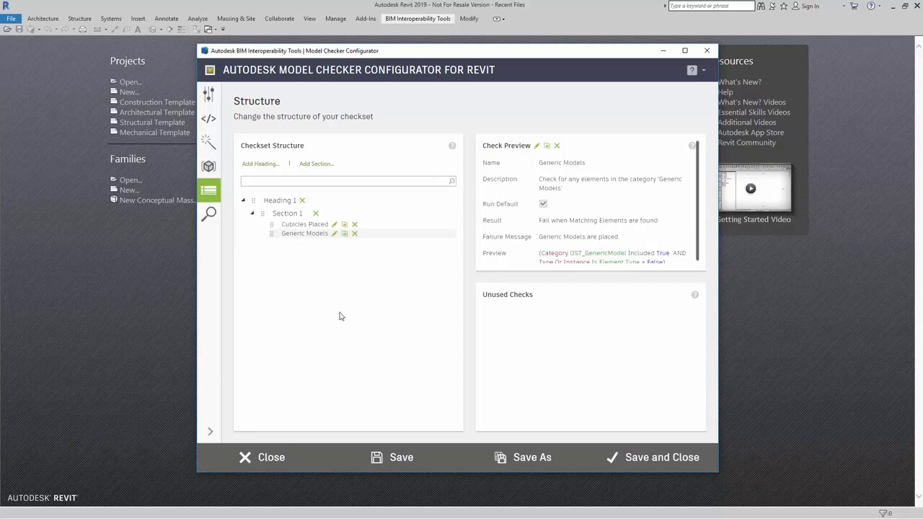
{"action": "left_click", "coordinate": [410, 457]}
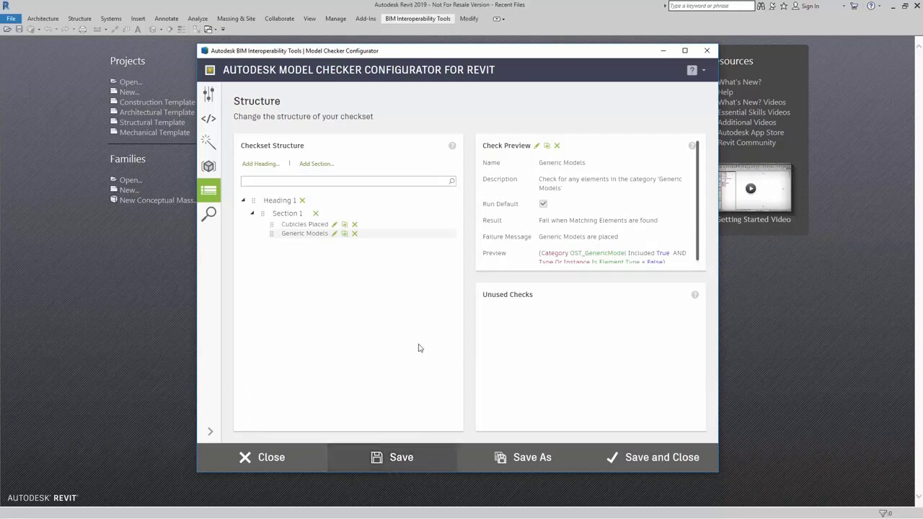